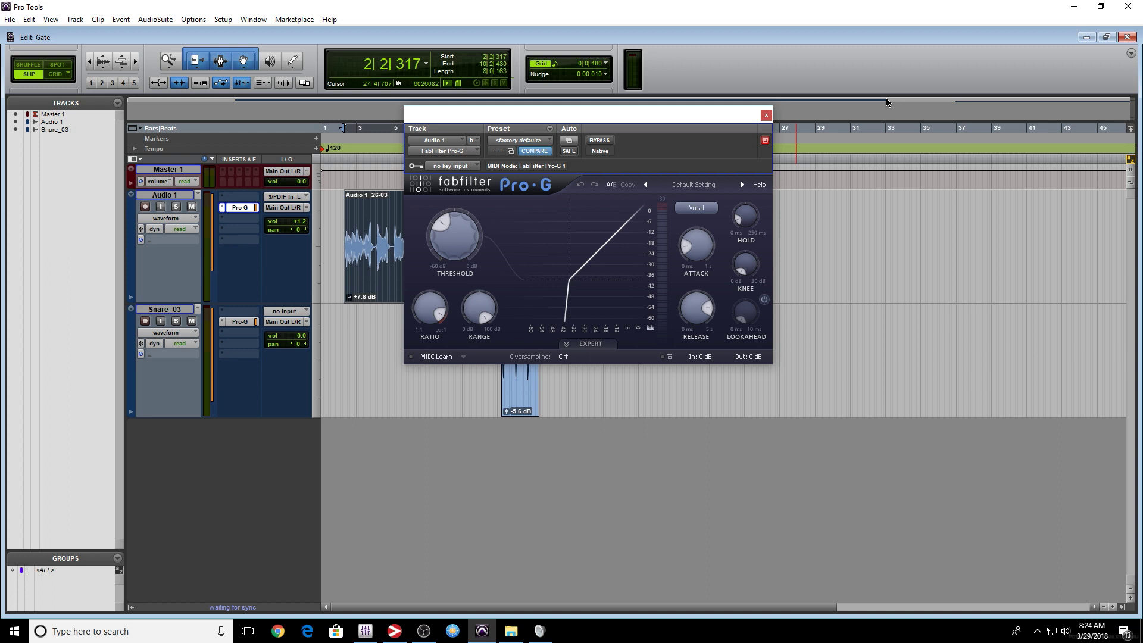
# Step: Close the open gate plug-in, bypass the Pro-G gate on the Snare_03 track, and play the snare clip ungated
pyautogui.click(766, 115)
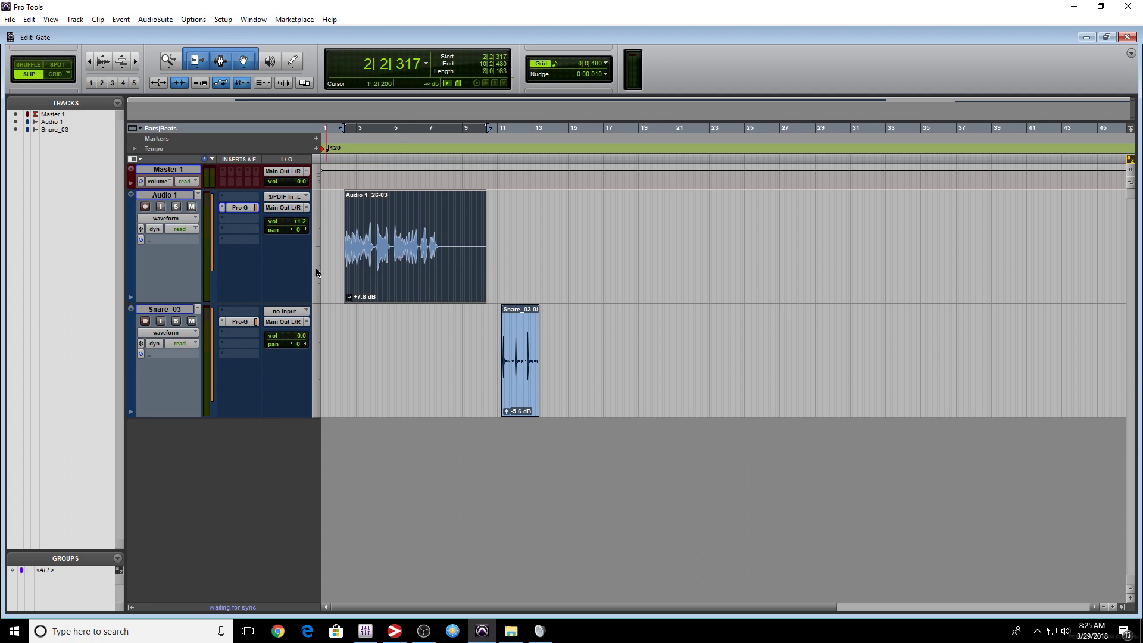
pyautogui.click(512, 381)
pyautogui.scroll(3, 536, 372)
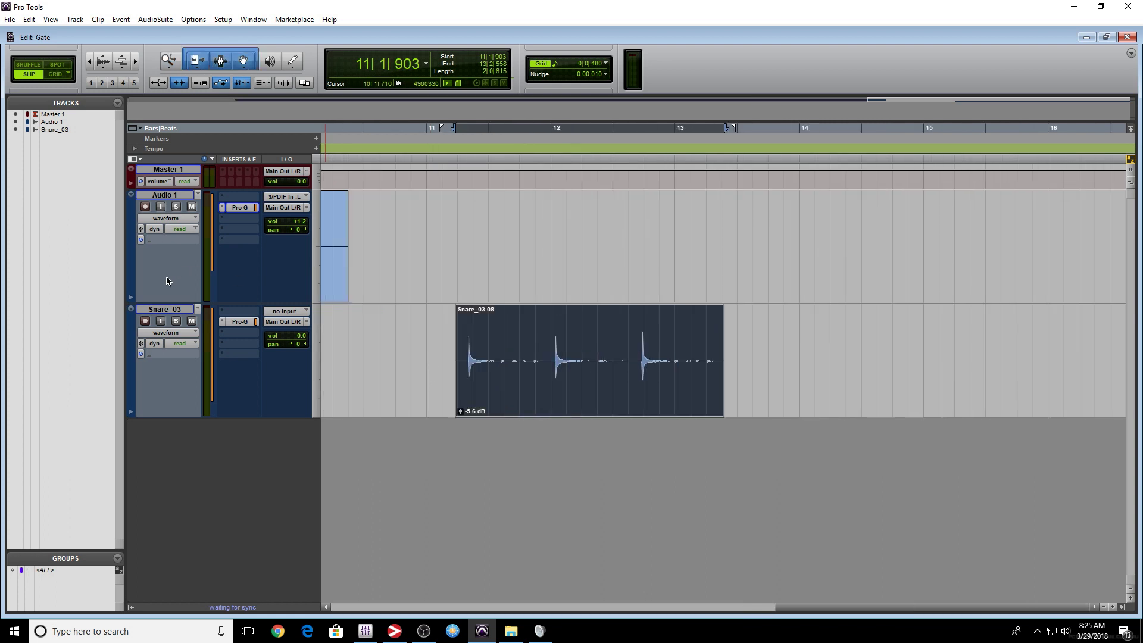
pyautogui.keyDown('ctrl'); pyautogui.click(241, 322); pyautogui.keyUp('ctrl')
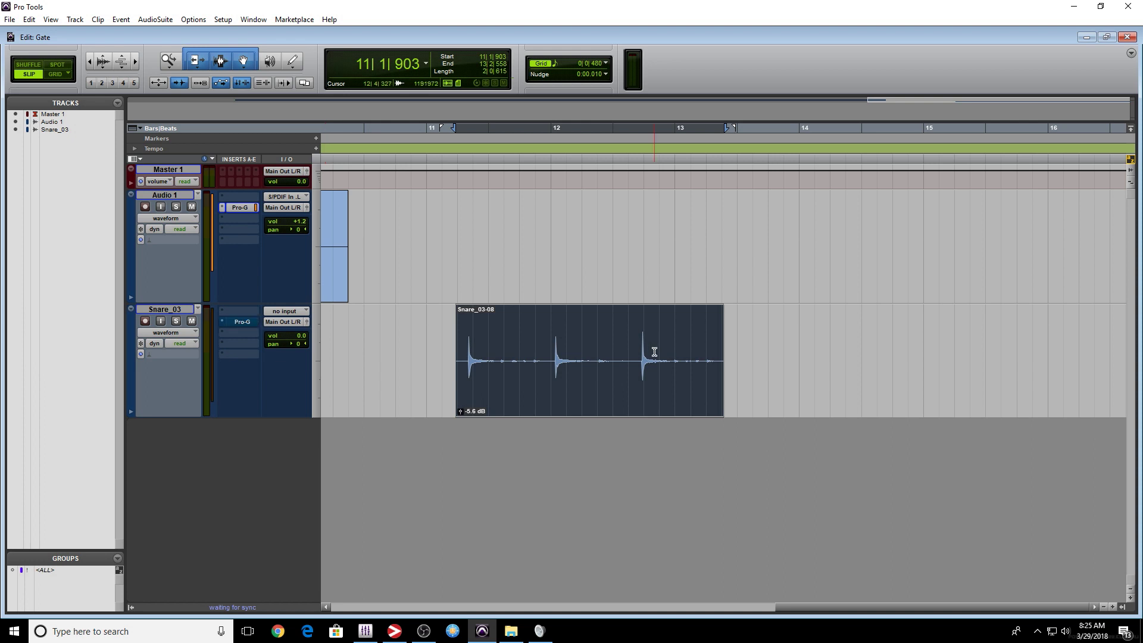
pyautogui.press('space')
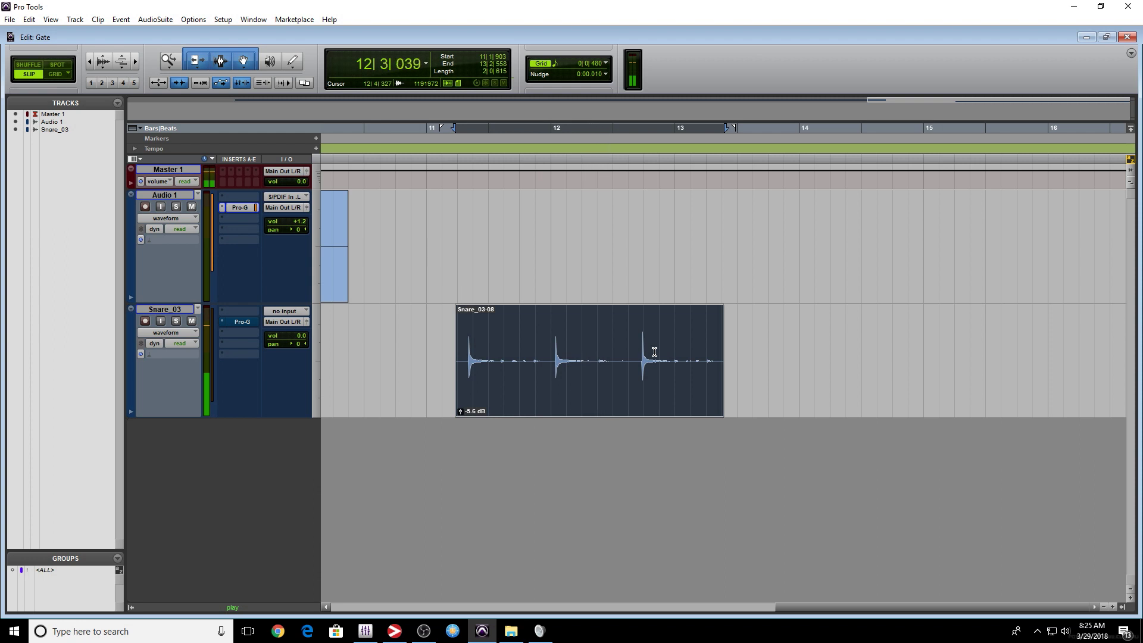
pyautogui.press('space')
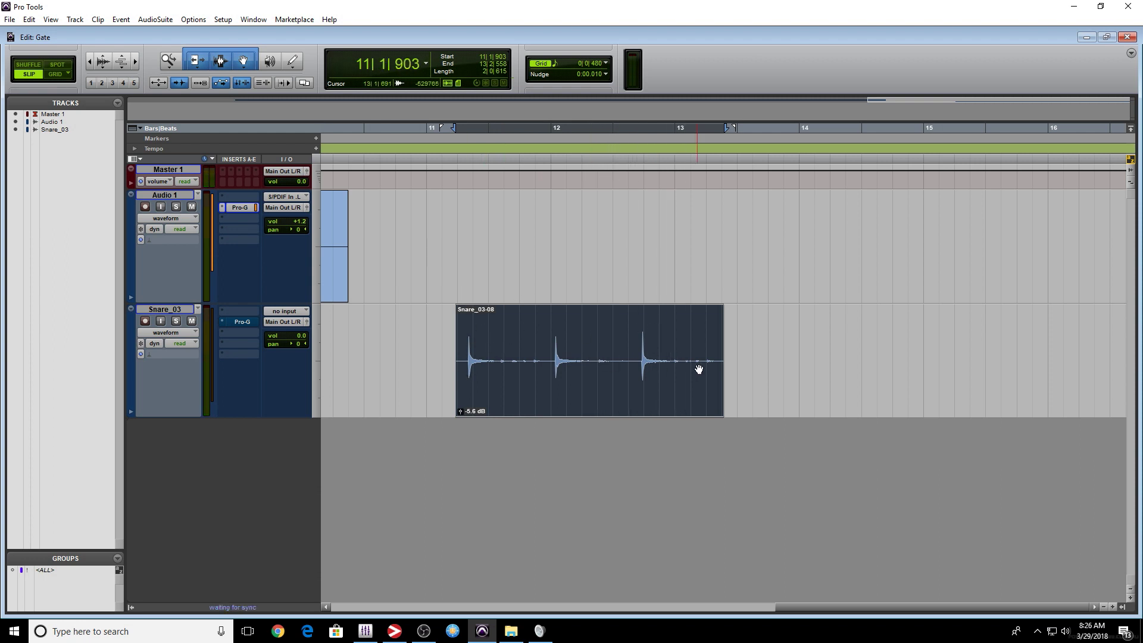
# Step: Open the Snare_03 track's Pro-G gate, take it out of bypass, and play the snare clip through it
pyautogui.click(239, 322)
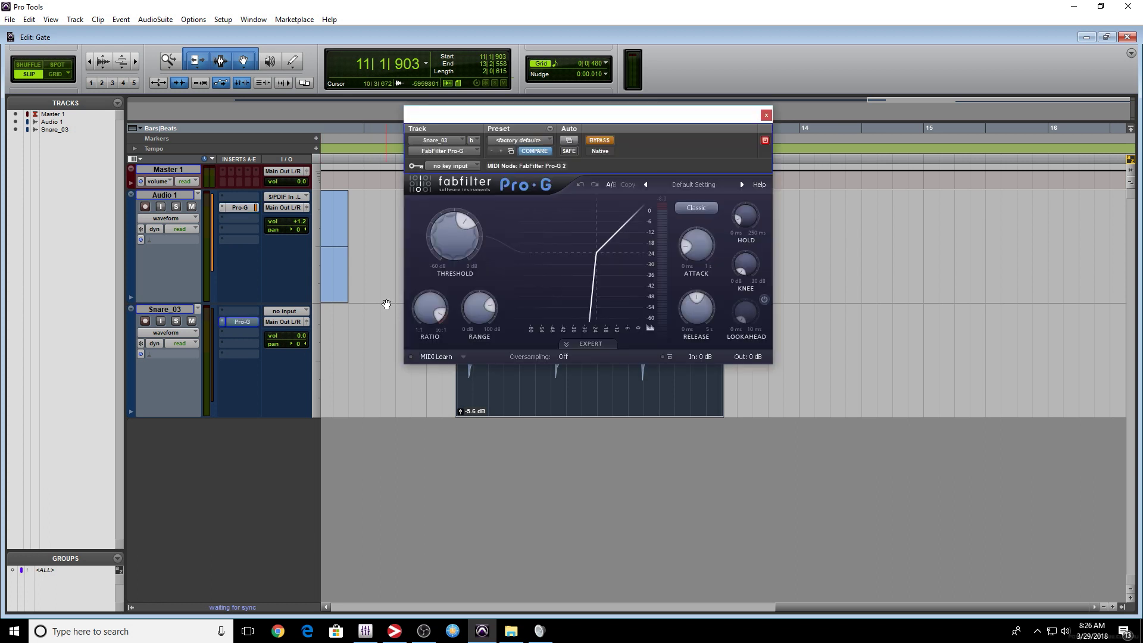
pyautogui.click(601, 141)
pyautogui.press('space')
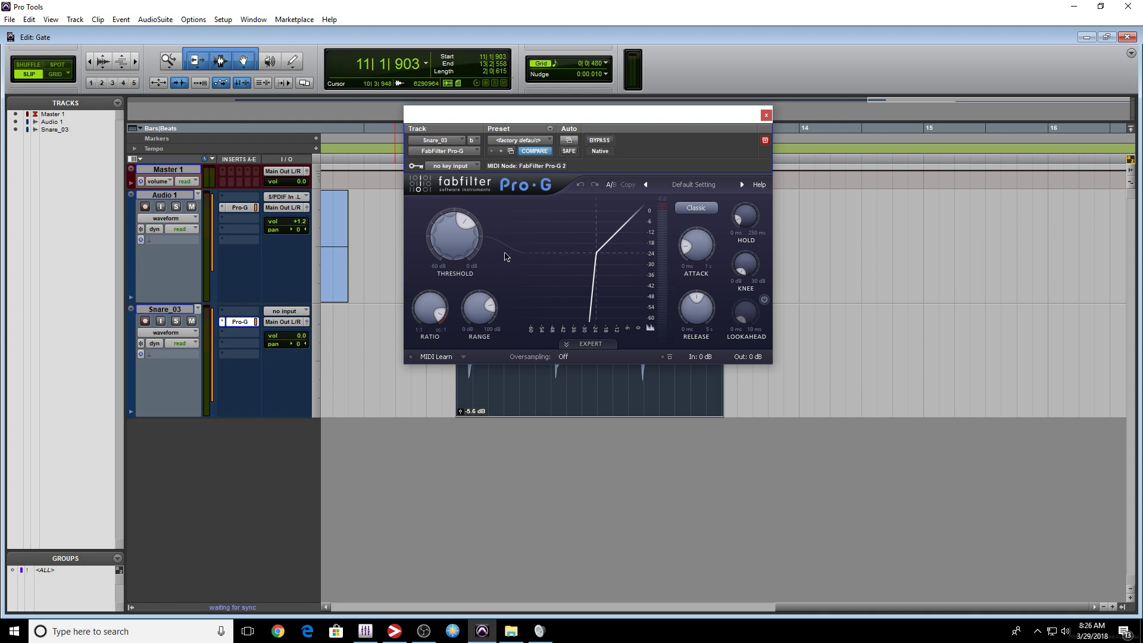
# Step: Examine the snare gate's Threshold, Ratio, Range and Attack controls and its list of gate styles, keeping Classic selected
pyautogui.moveTo(438, 244)
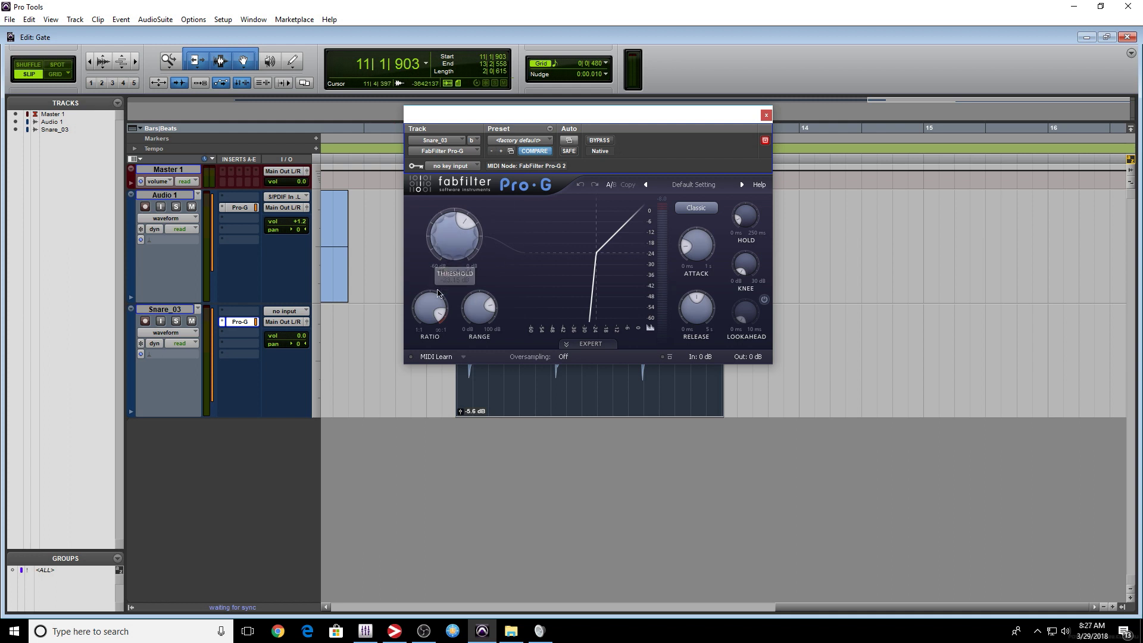
pyautogui.moveTo(477, 323)
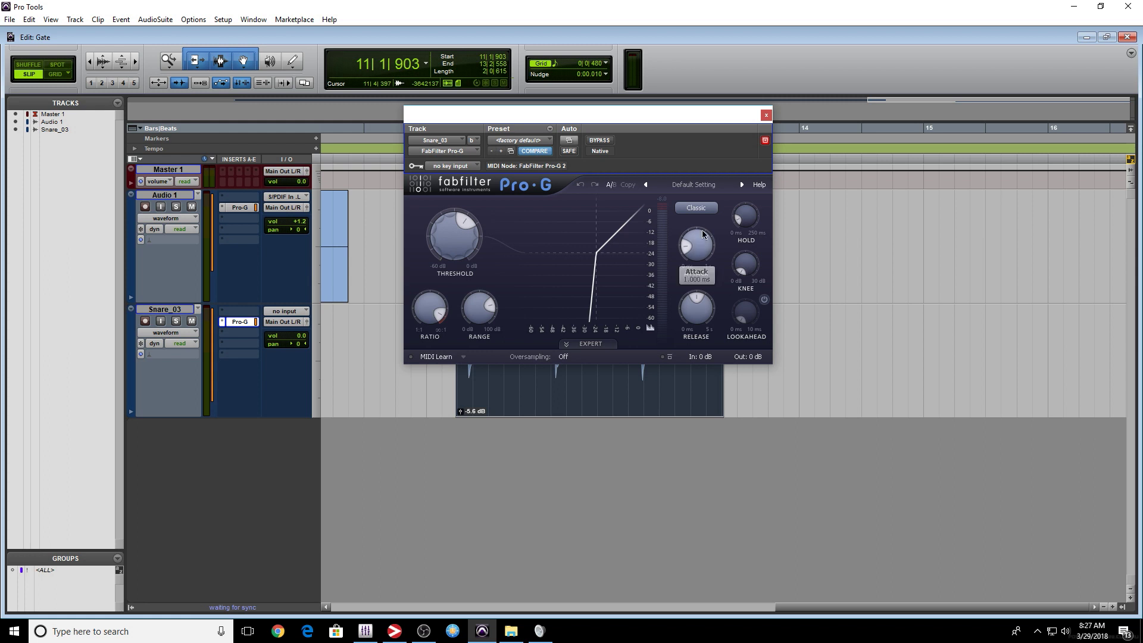
pyautogui.click(708, 209)
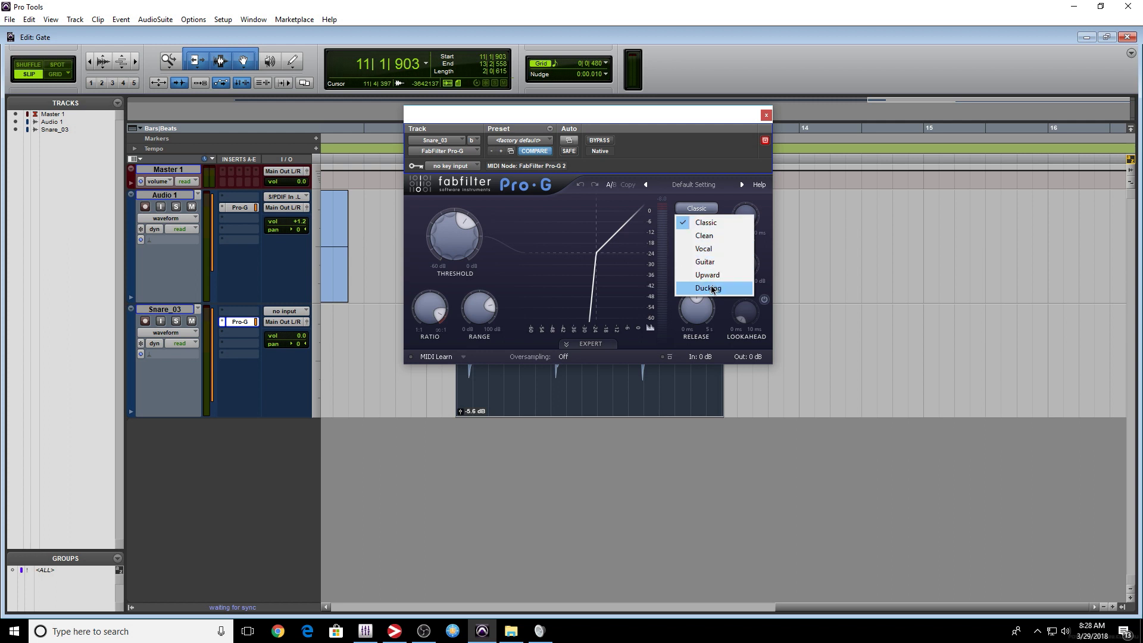
pyautogui.click(711, 222)
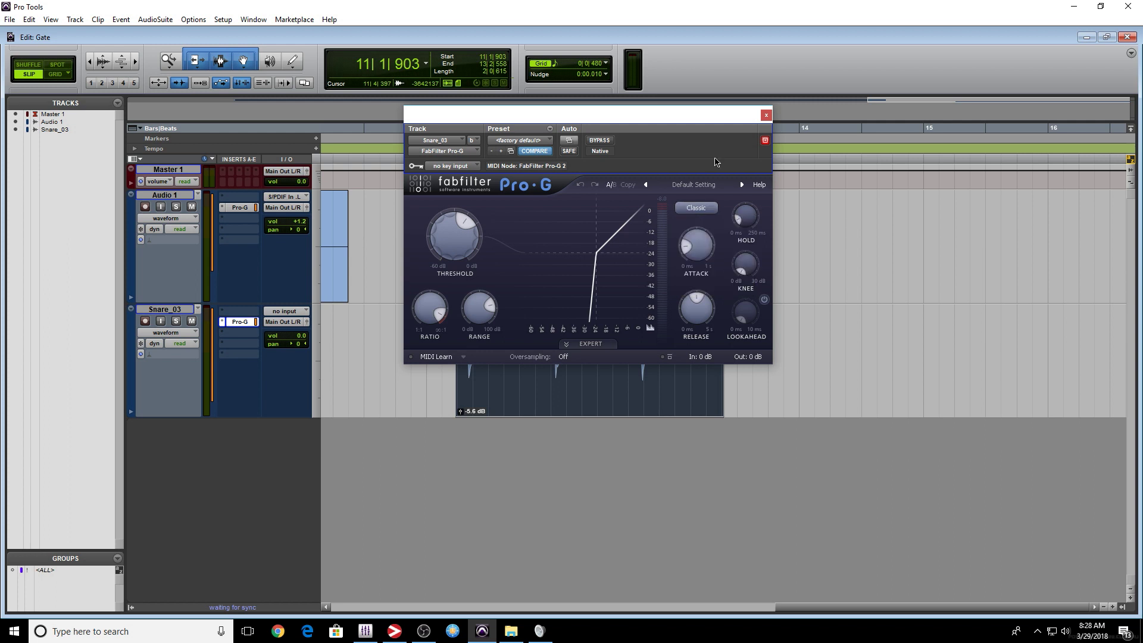
# Step: Examine the gate's expert side-chain settings and key input options, then collapse the section and close the plug-in
pyautogui.click(583, 344)
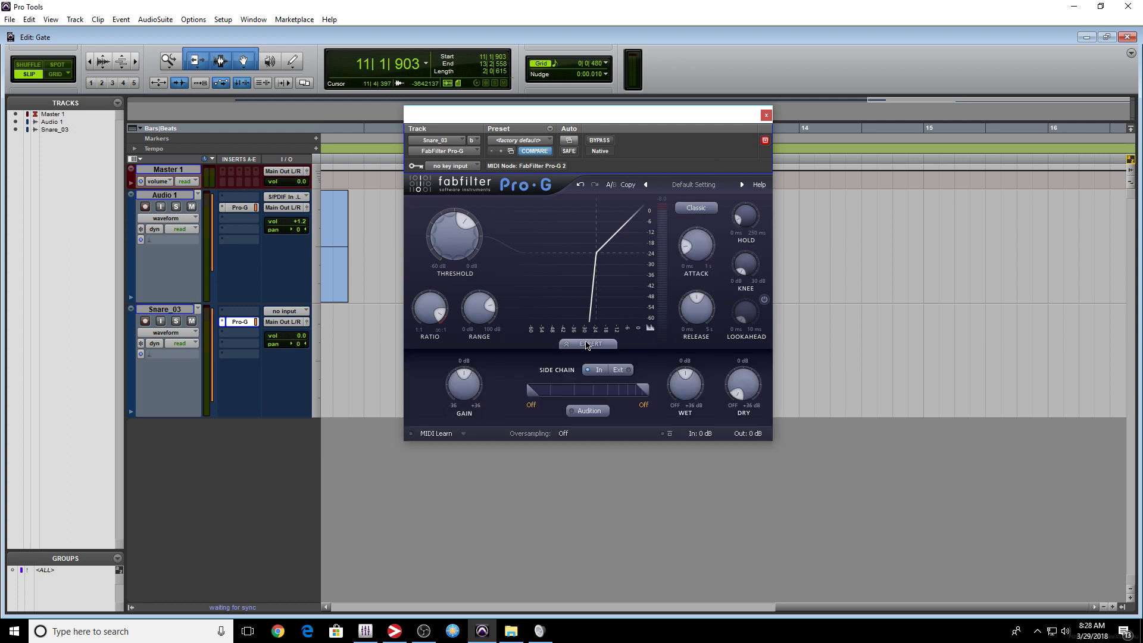
pyautogui.click(440, 167)
pyautogui.click(666, 145)
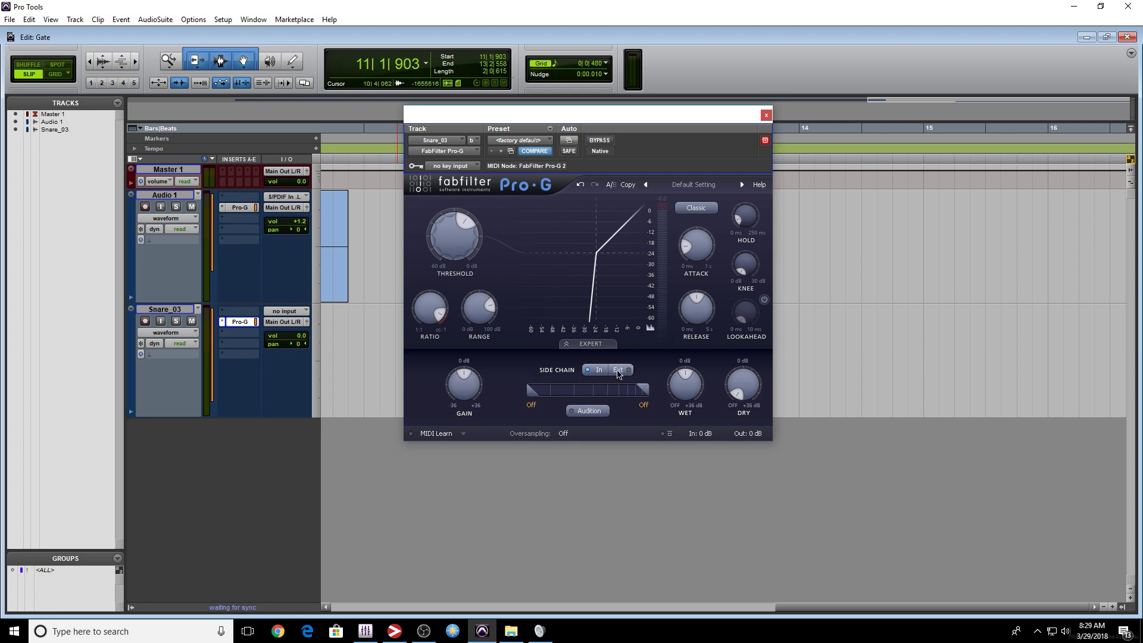
pyautogui.moveTo(532, 391)
pyautogui.mouseDown()
pyautogui.moveTo(538, 400)
pyautogui.moveTo(529, 397)
pyautogui.mouseUp()
pyautogui.click(589, 344)
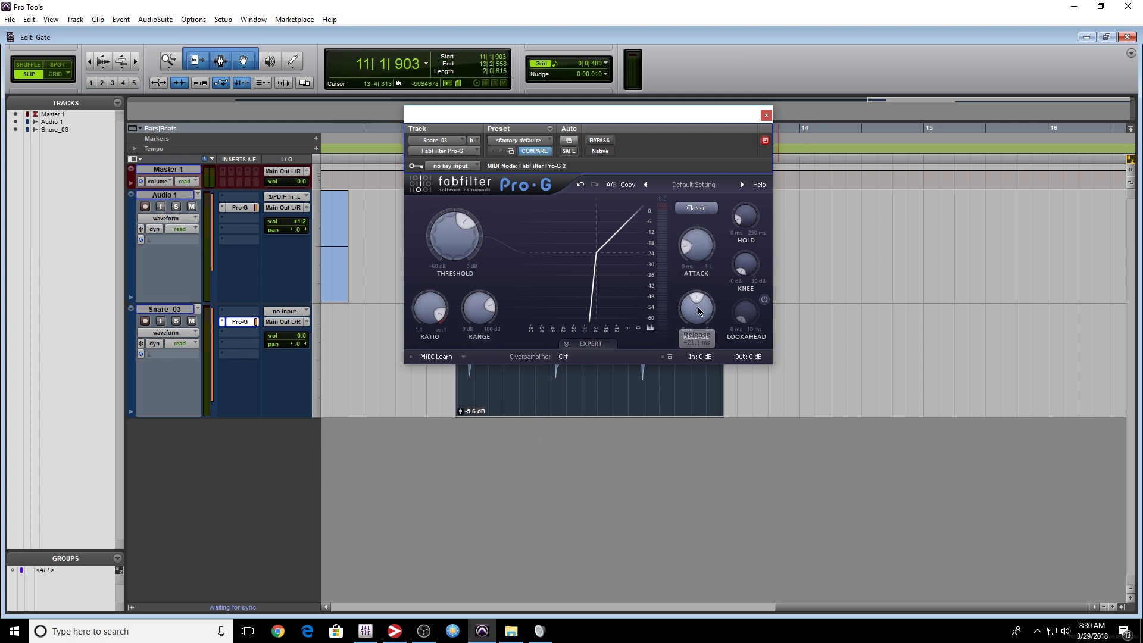
pyautogui.click(765, 116)
# Step: Lower the Audio 1 clip's gain to +1.7 dB and play the clip with the track's gate bypassed
pyautogui.press('Return')
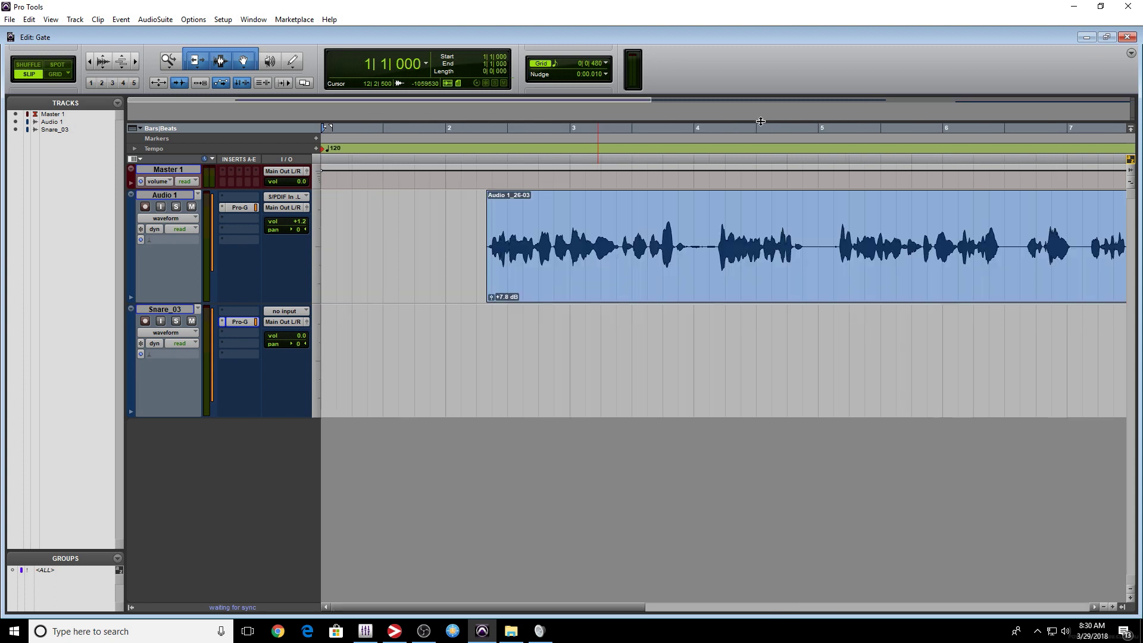
pyautogui.click(652, 271)
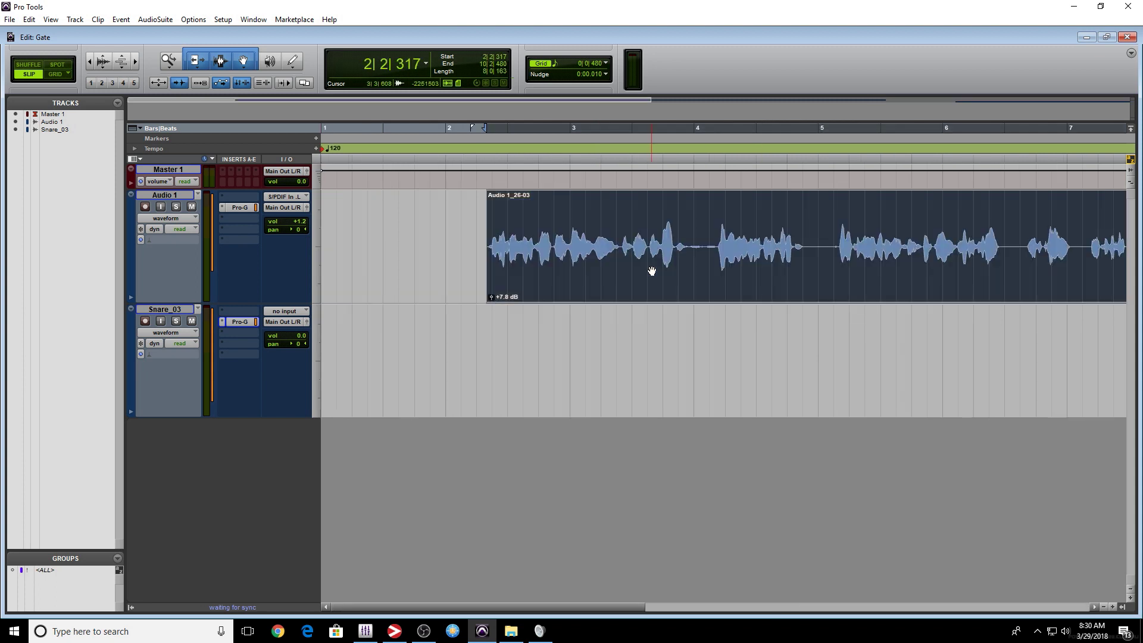
pyautogui.press('e')
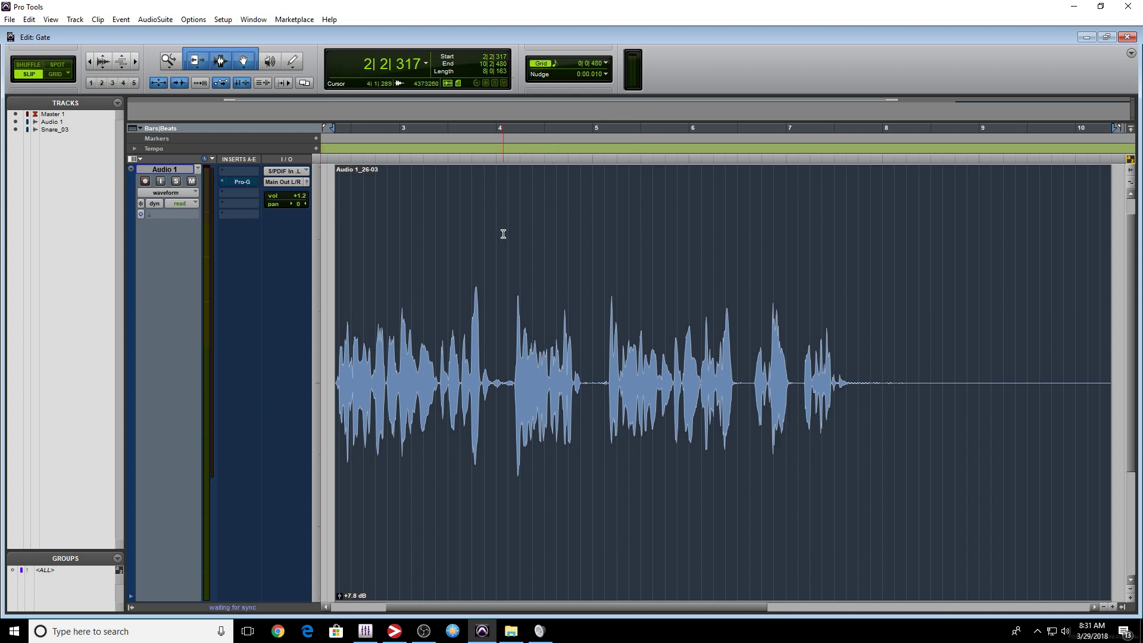
pyautogui.hotkey('ctrl', 'alt', '[')
pyautogui.press('space')
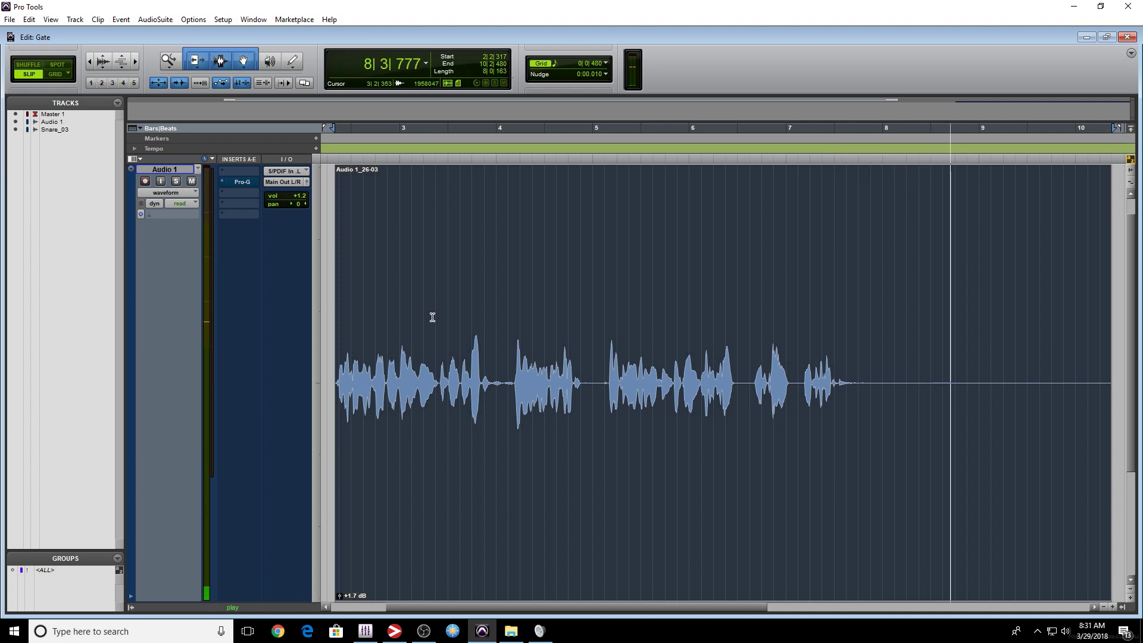
pyautogui.press('space')
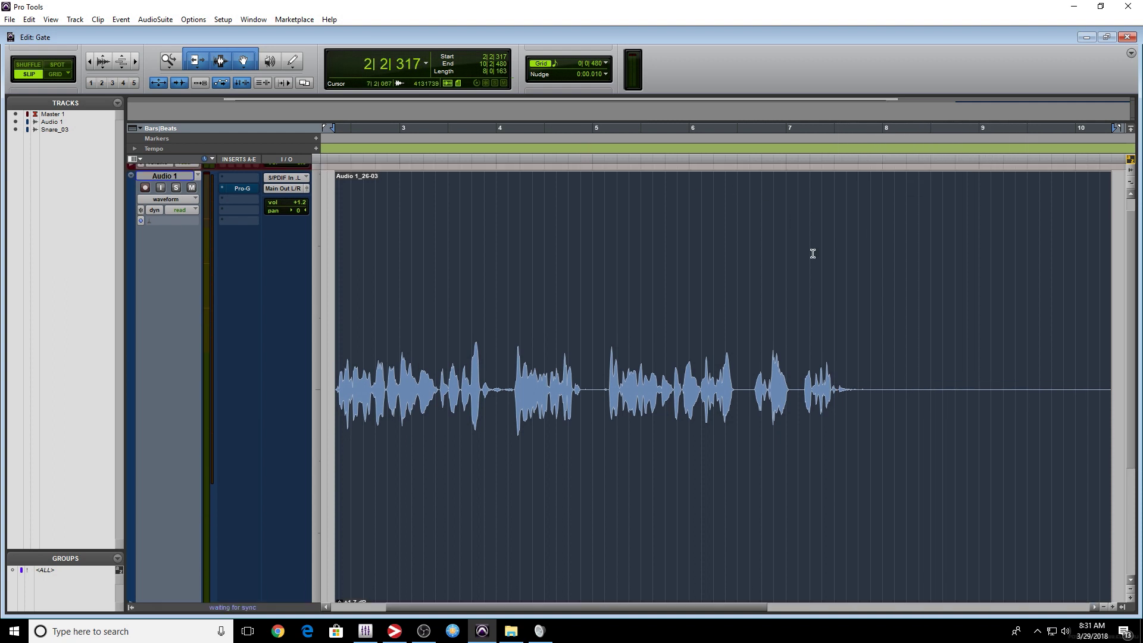
# Step: Split the Audio 1 clip at 7|3|811 and raise the trailing part's clip gain to +31.1 dB
pyautogui.click(854, 387)
pyautogui.hotkey('ctrl', 'e')
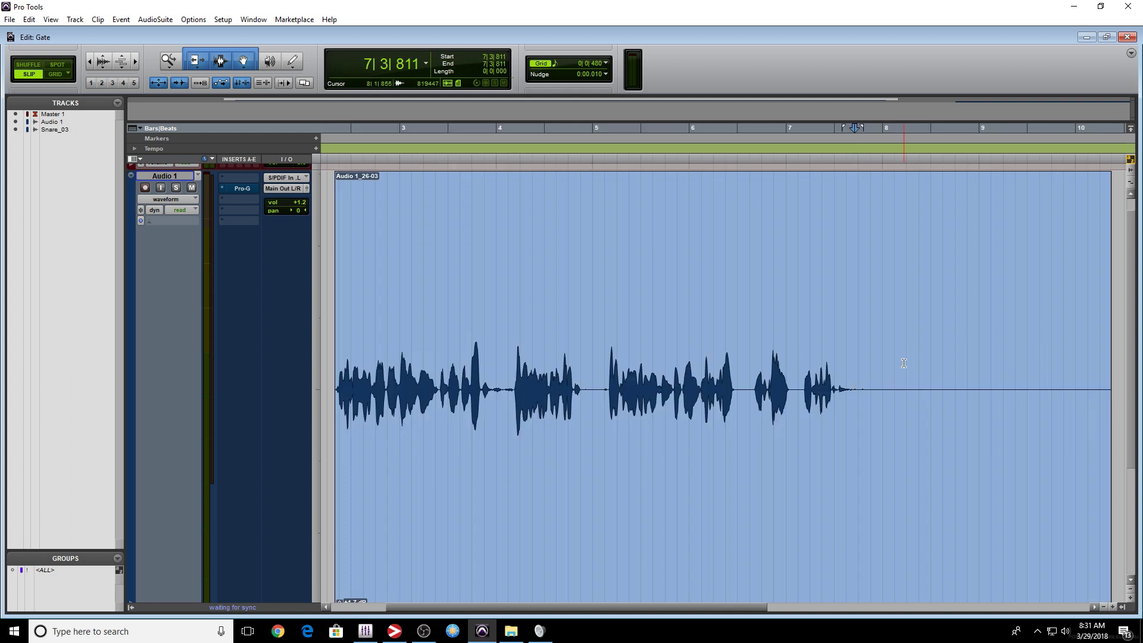
pyautogui.scroll(-1, 891, 454)
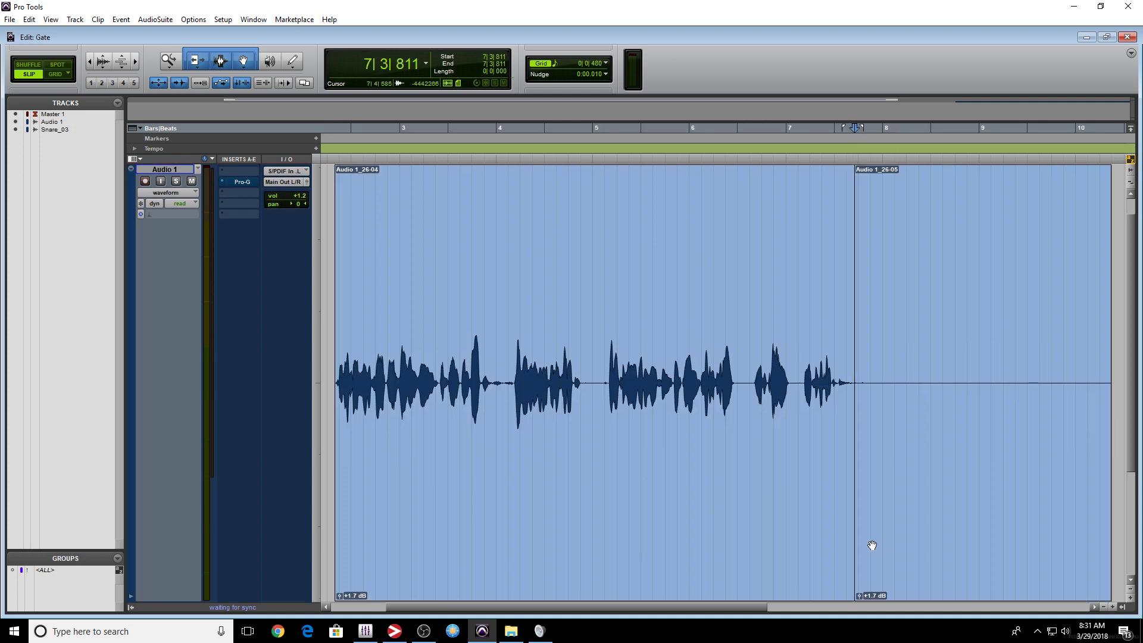
pyautogui.moveTo(859, 596); pyautogui.dragTo(862, 582)
# Step: Select and play the boosted trailing clip on Audio 1 to listen to its background noise
pyautogui.scroll(-3, 911, 479)
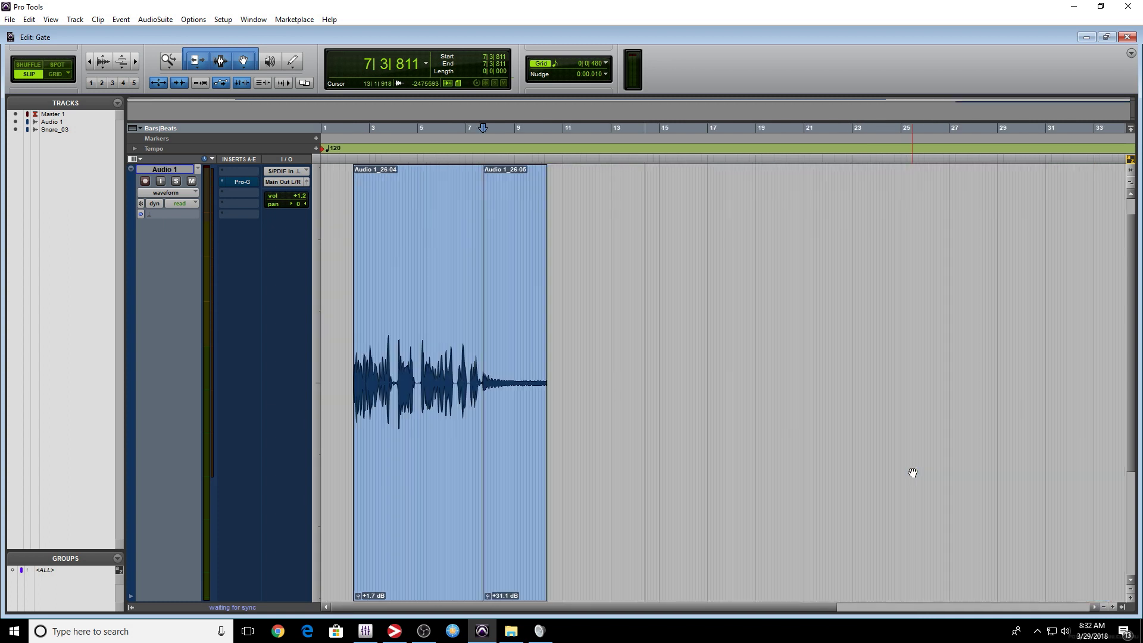
pyautogui.scroll(1, 849, 344)
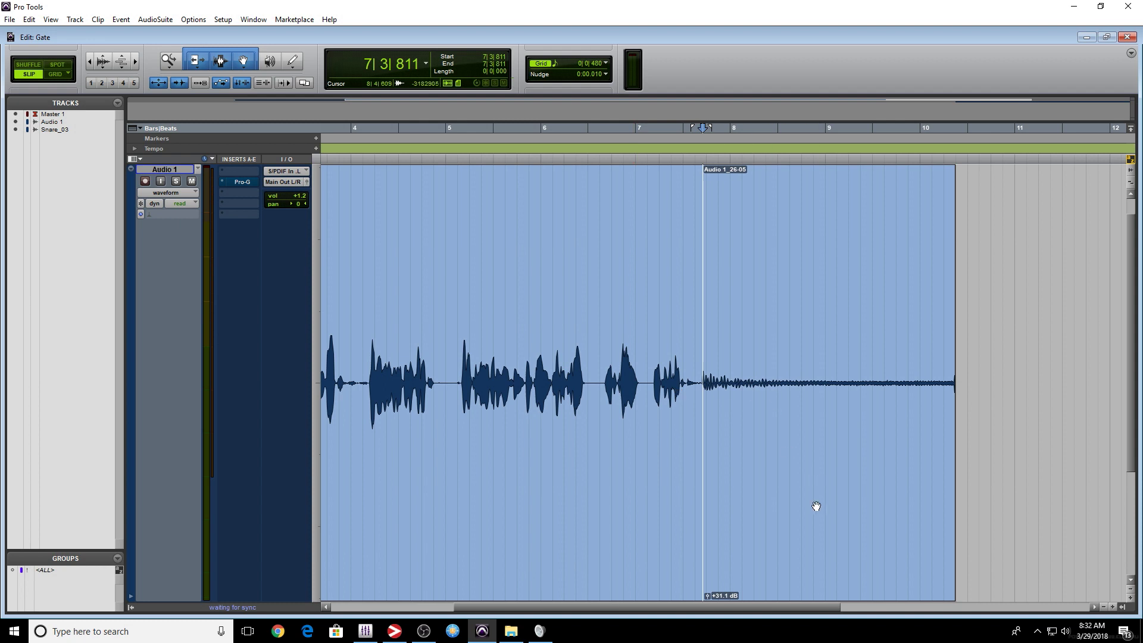
pyautogui.click(807, 550)
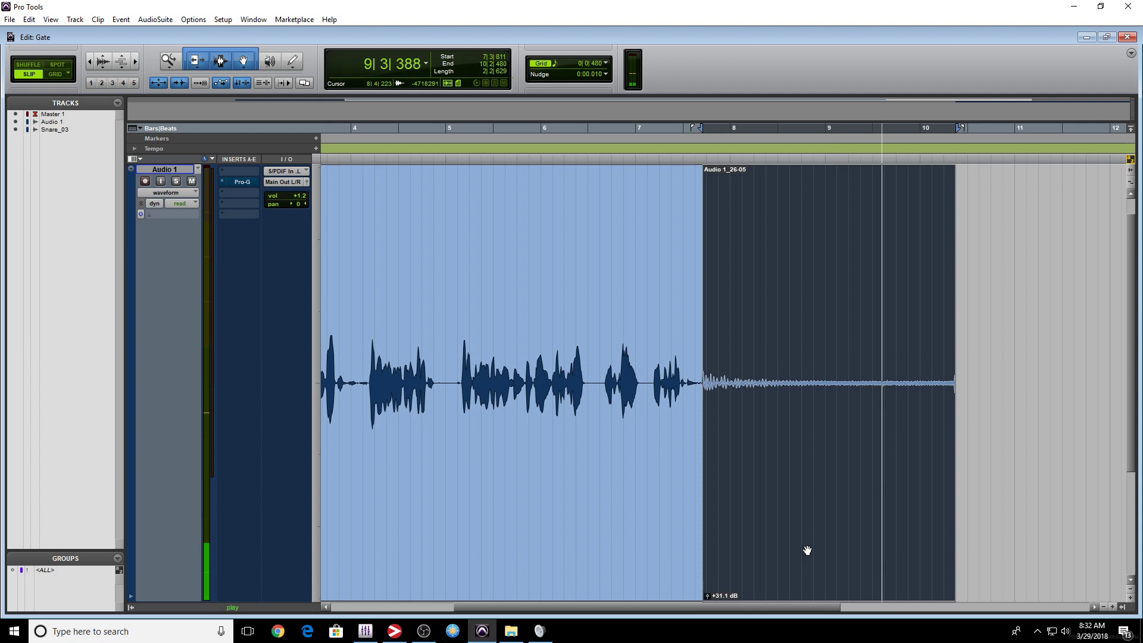
pyautogui.press('space')
# Step: Undo the trailing clip's gain boost and rejoin the two parts of the split Audio 1 clip
pyautogui.hotkey('ctrl', 'z')
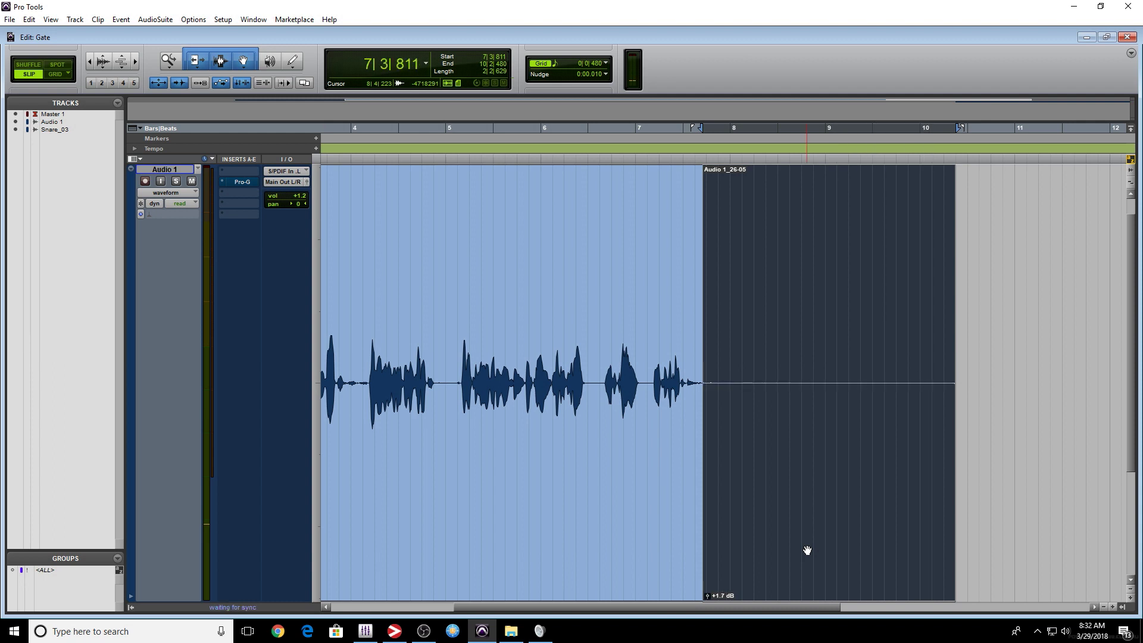
pyautogui.scroll(-3, 807, 550)
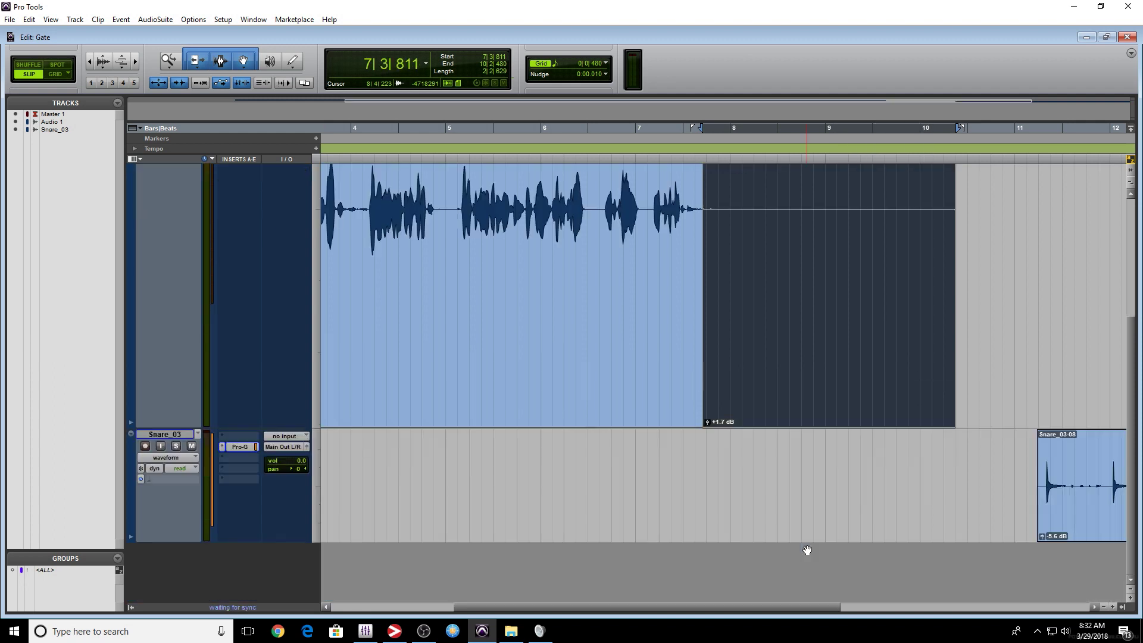
pyautogui.scroll(3, 807, 550)
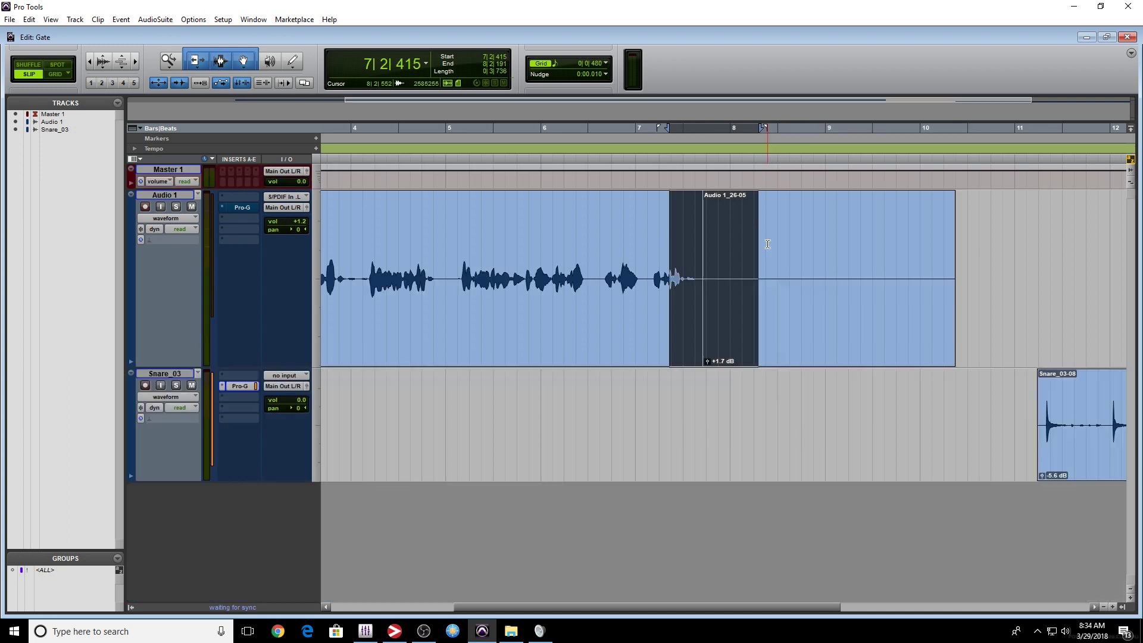
pyautogui.hotkey('ctrl', '[')
pyautogui.hotkey('ctrl', '[')
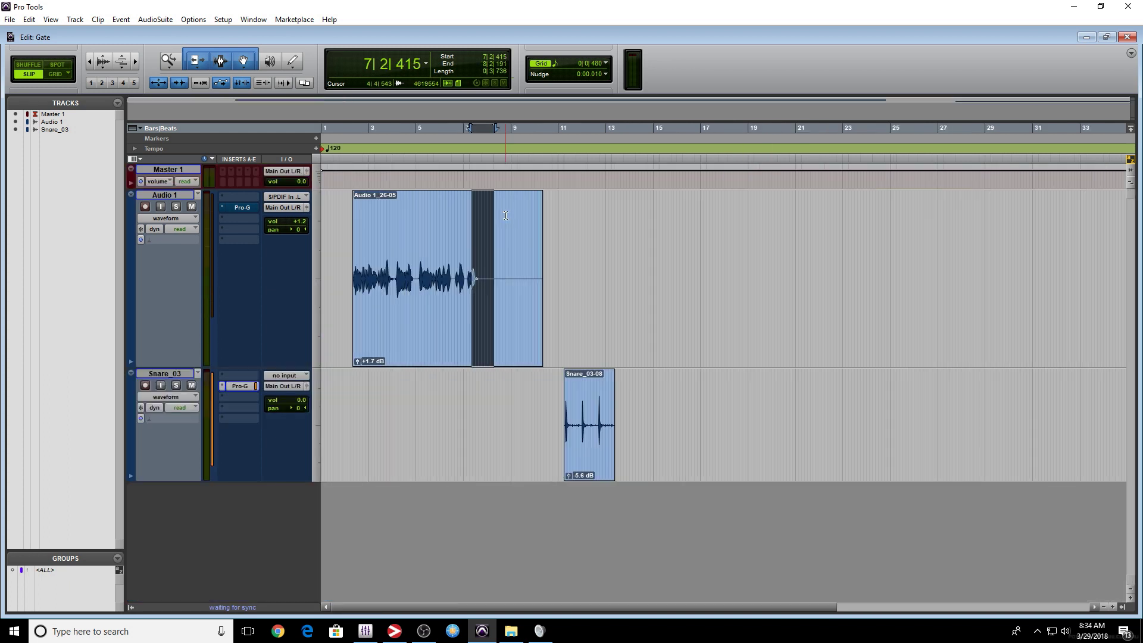
# Step: Open the Audio 1 track's Pro-G gate, take it out of bypass, and play the whole Audio 1 clip through it
pyautogui.click(359, 326)
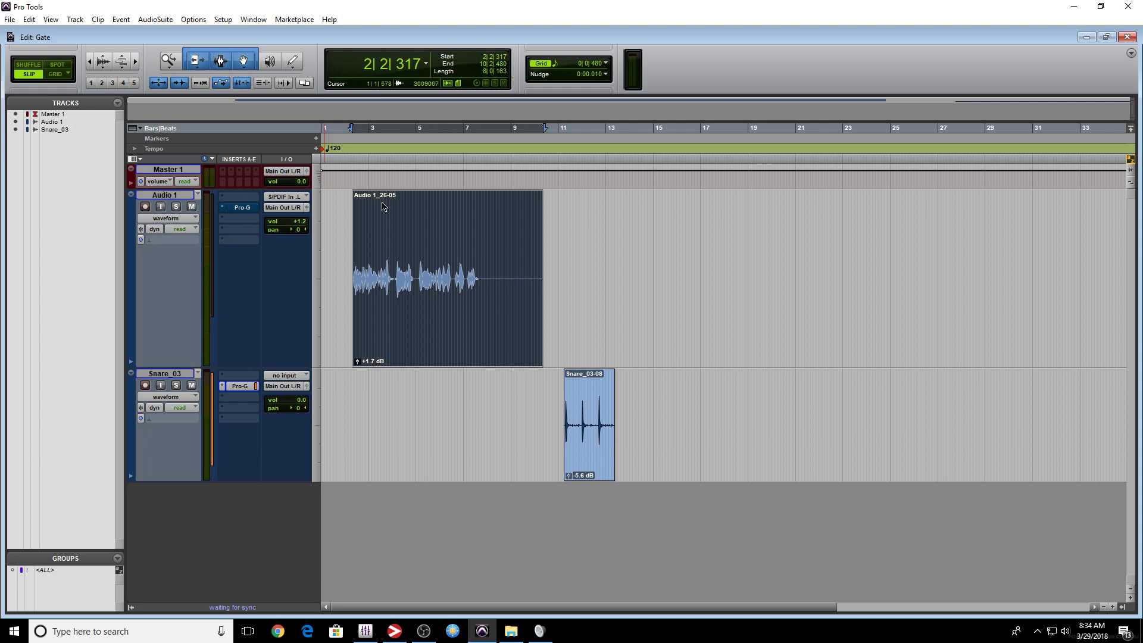
pyautogui.click(242, 207)
pyautogui.moveTo(618, 115); pyautogui.dragTo(651, 116)
pyautogui.click(631, 141)
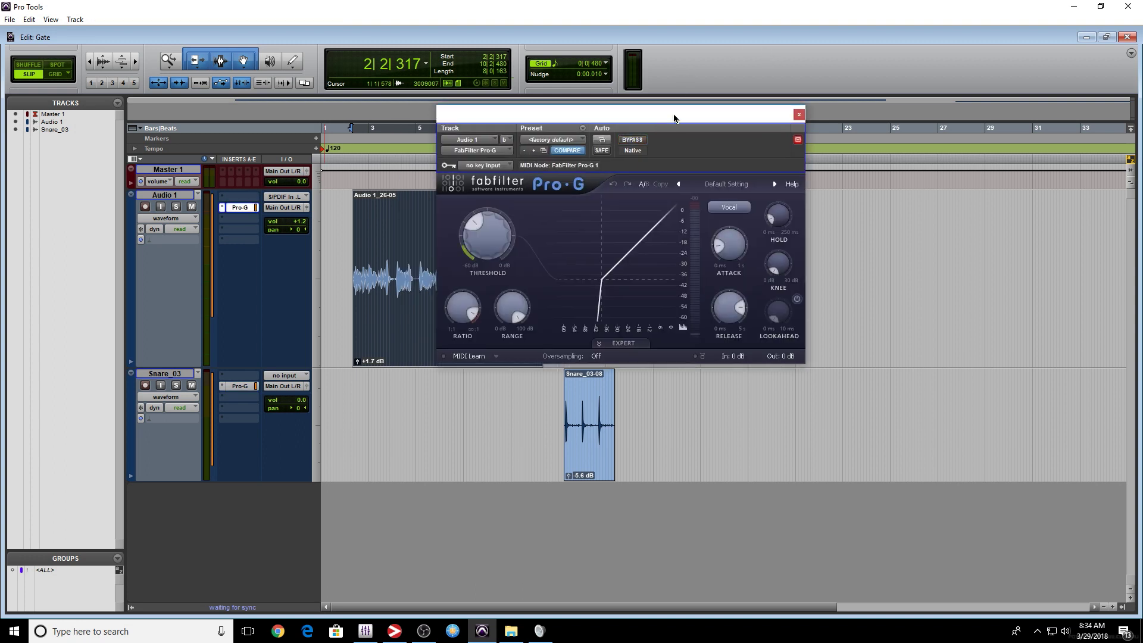
pyautogui.press('space')
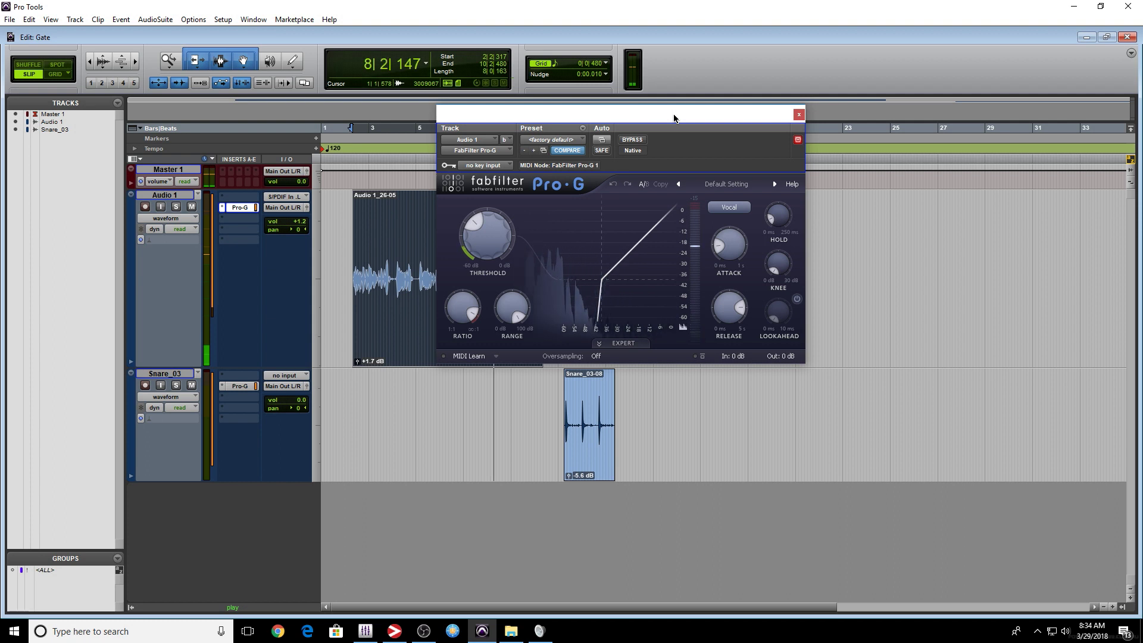
pyautogui.press('space')
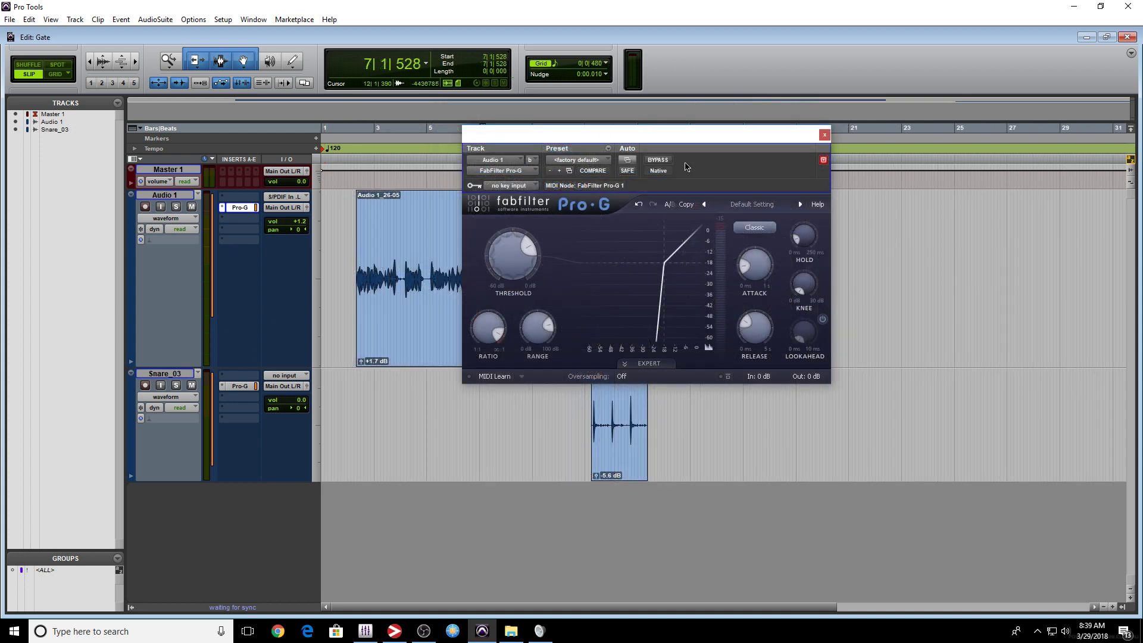
# Step: Play the Audio 1 clip through its Classic-style gate and check the Threshold control
pyautogui.click(425, 357)
pyautogui.press('space')
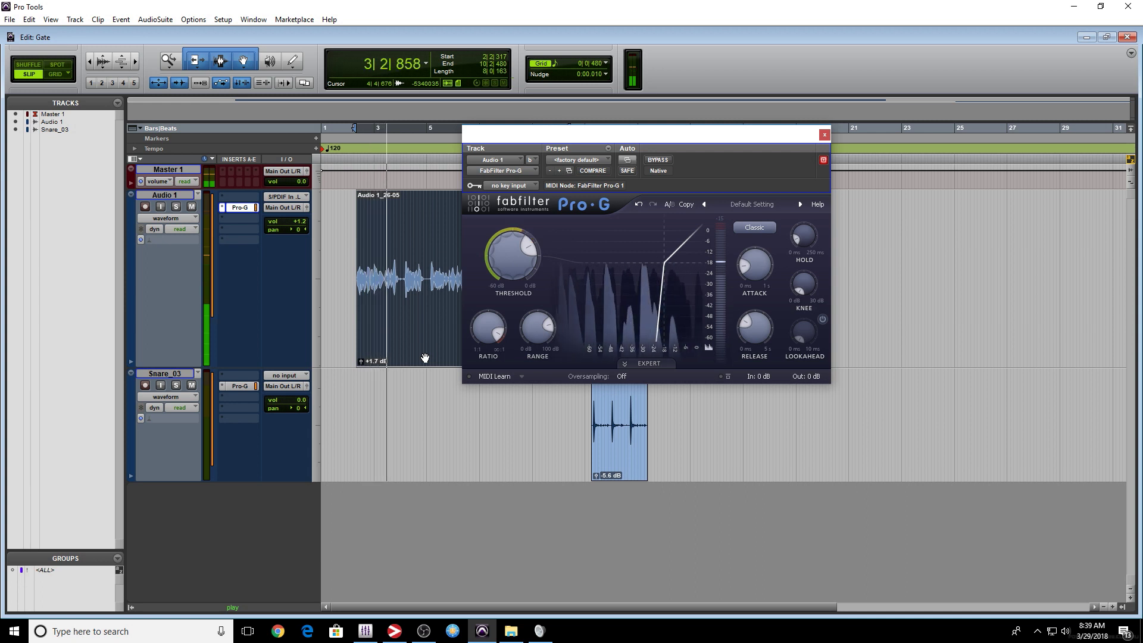
pyautogui.press('space')
pyautogui.press('space')
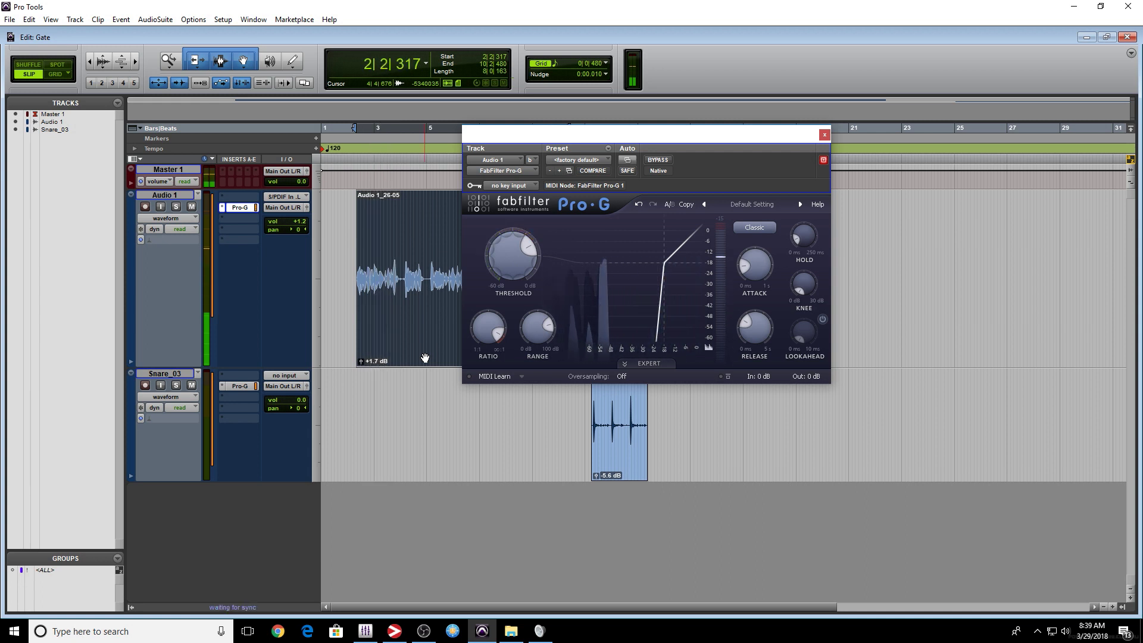
pyautogui.moveTo(504, 239)
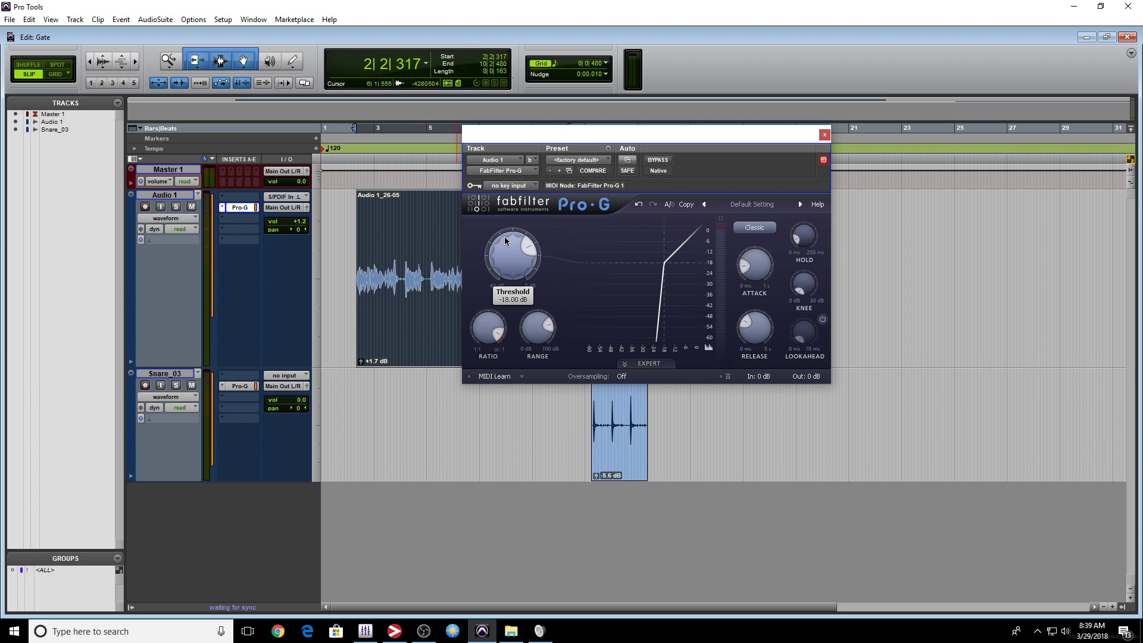
# Step: Lower the Audio 1 gate's Threshold to -36.93 dB and play the clip through it
pyautogui.moveTo(505, 240); pyautogui.dragTo(474, 319)
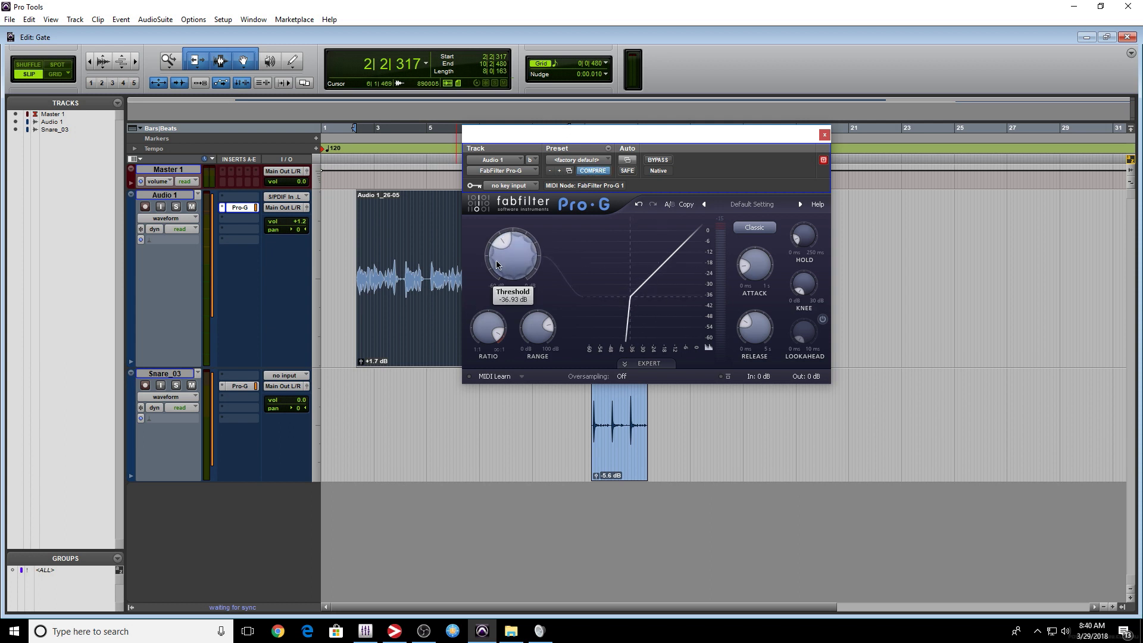
pyautogui.press('space')
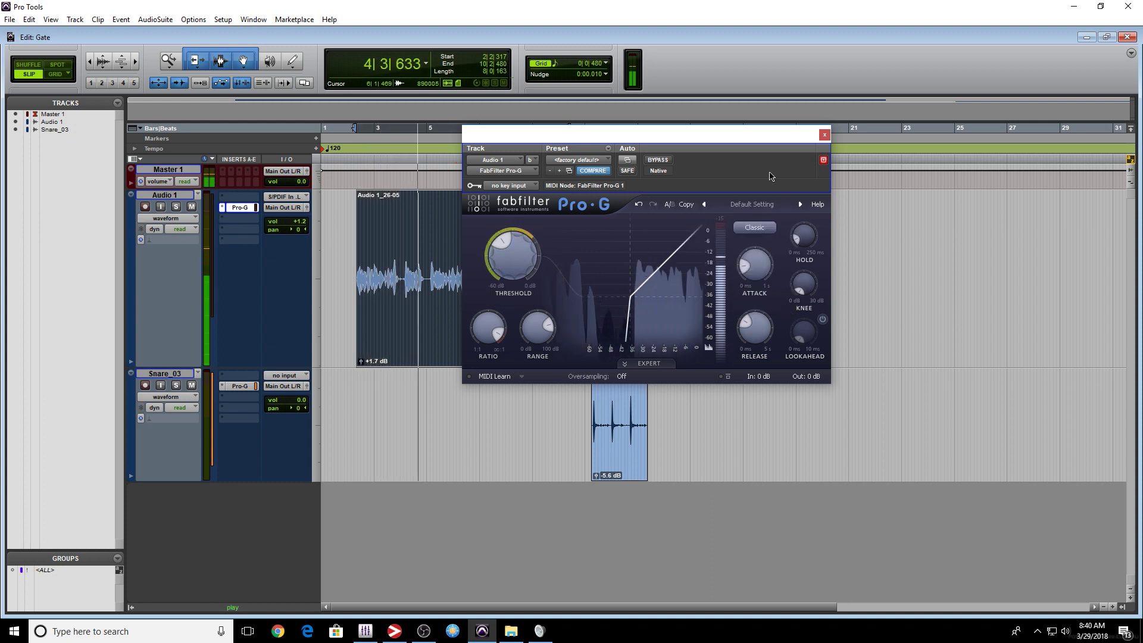
pyautogui.press('space')
pyautogui.press('space')
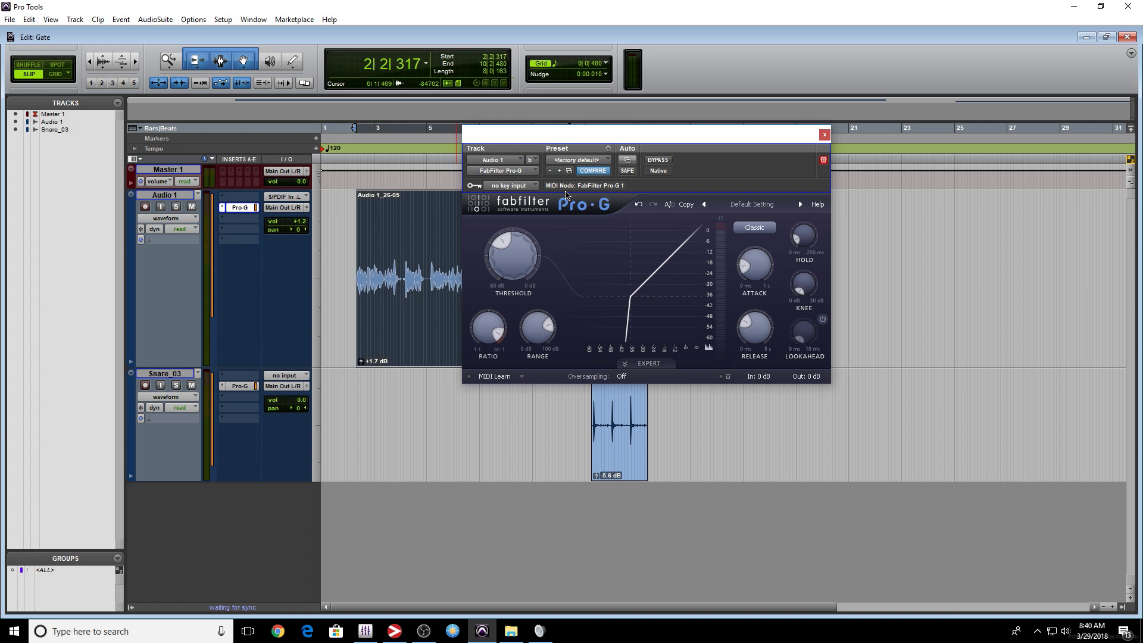
# Step: Move the gate window off the Audio 1 clip and lower its Threshold to -45.69 dB during playback
pyautogui.moveTo(566, 134); pyautogui.dragTo(759, 121)
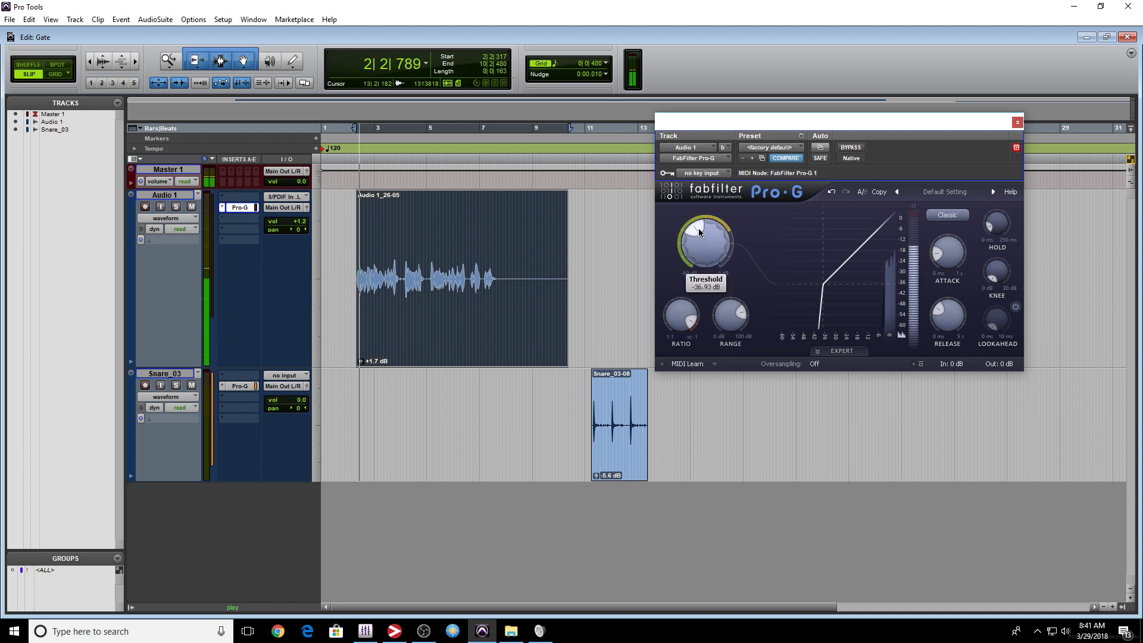
pyautogui.moveTo(698, 227); pyautogui.dragTo(691, 236)
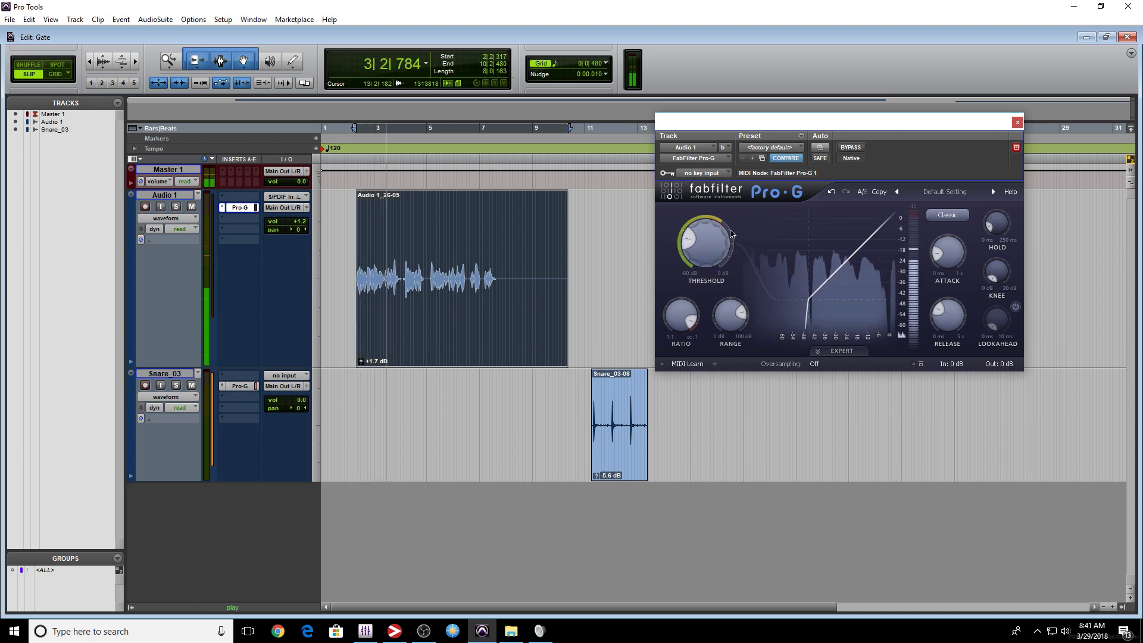
pyautogui.moveTo(706, 232)
pyautogui.moveTo(701, 231)
pyautogui.mouseDown()
pyautogui.moveTo(694, 241)
pyautogui.moveTo(707, 248)
pyautogui.mouseUp()
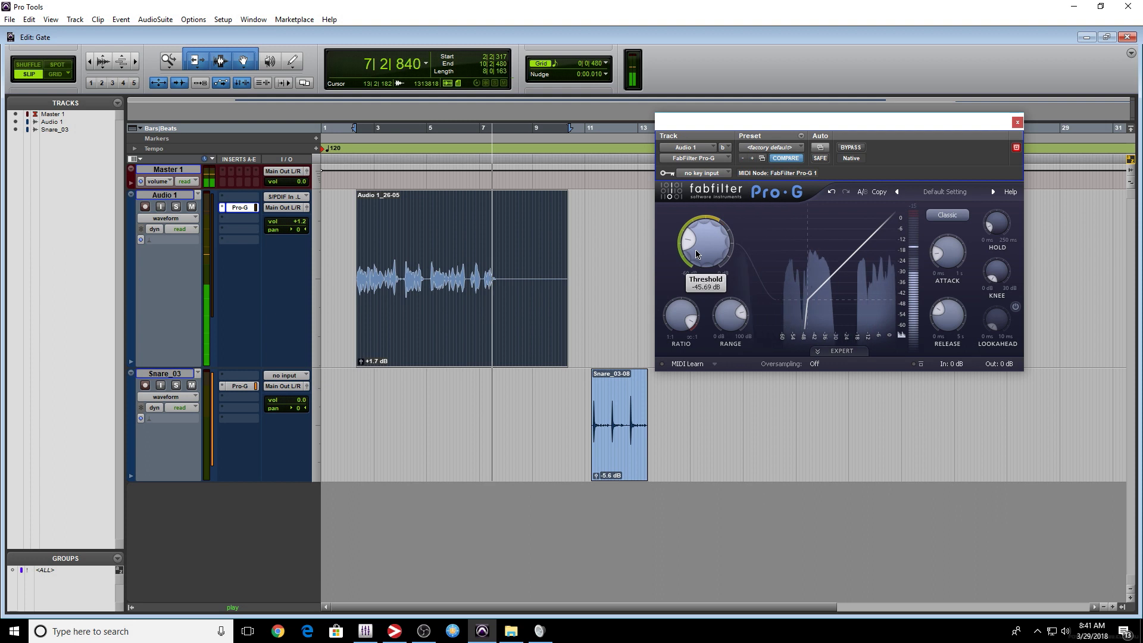
pyautogui.press('space')
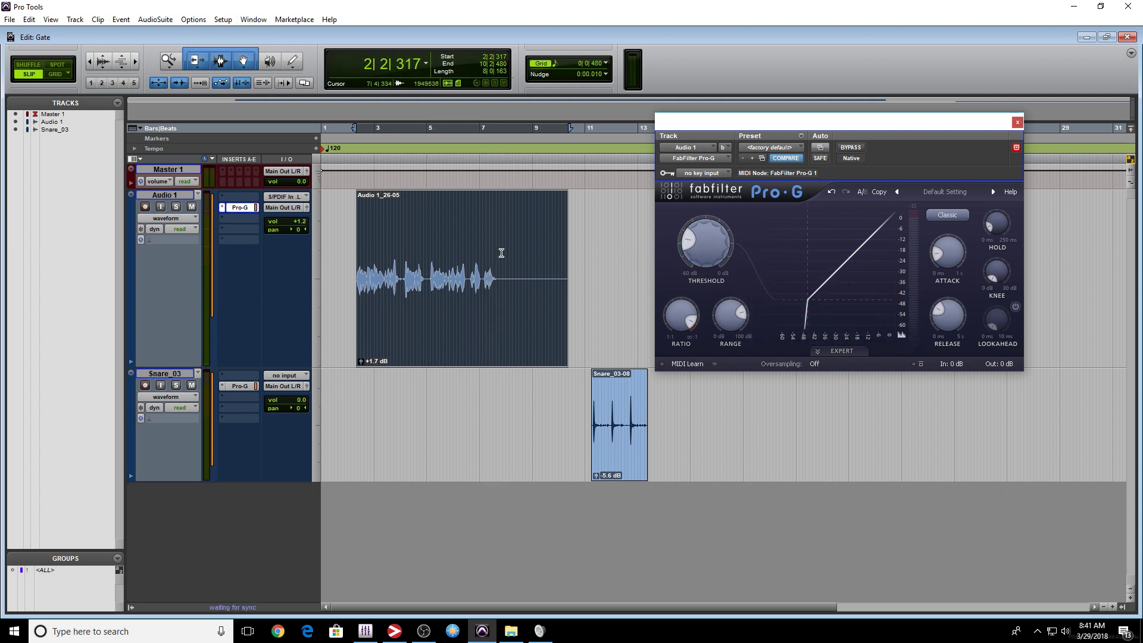
# Step: Play the last words of the Audio 1 clip from two nearby start points to hear the gate close
pyautogui.click(475, 277)
pyautogui.press('space')
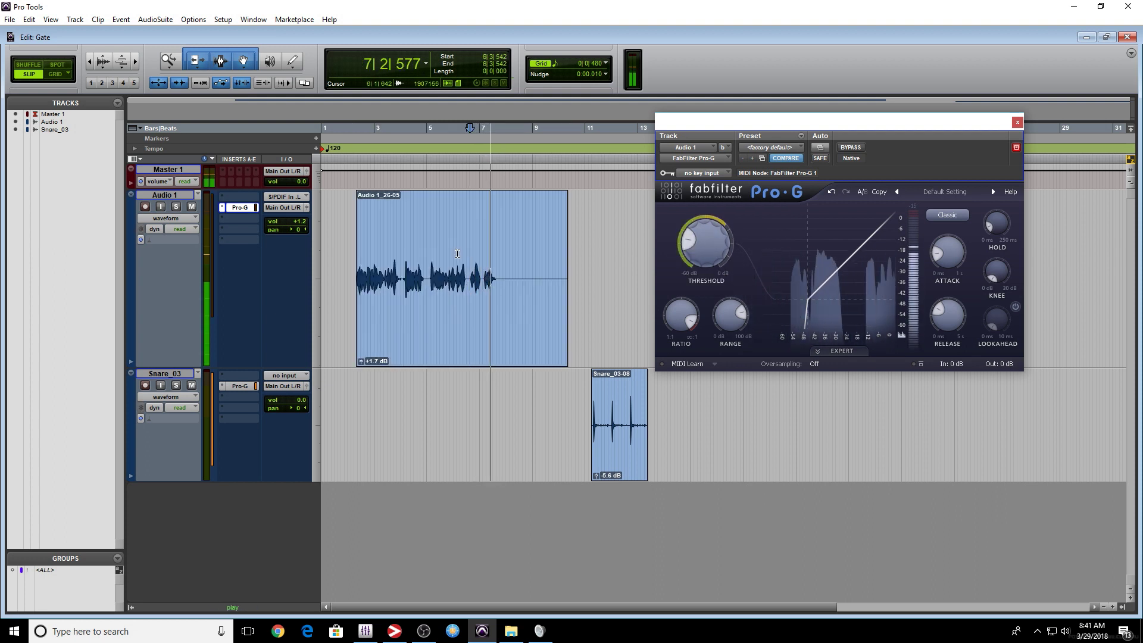
pyautogui.press('space')
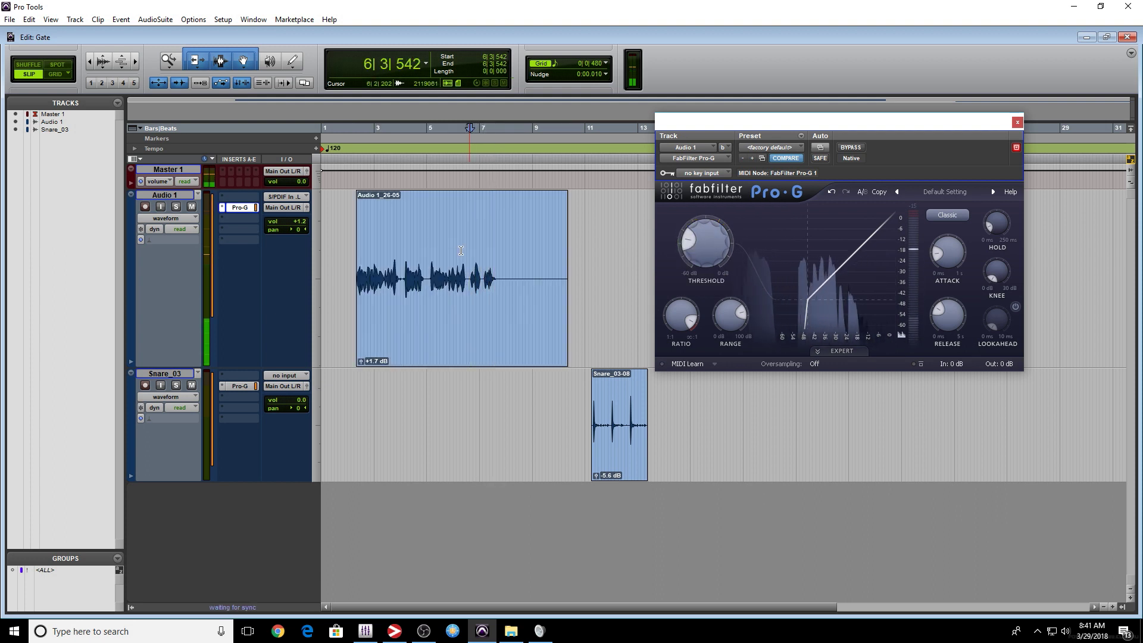
pyautogui.click(481, 276)
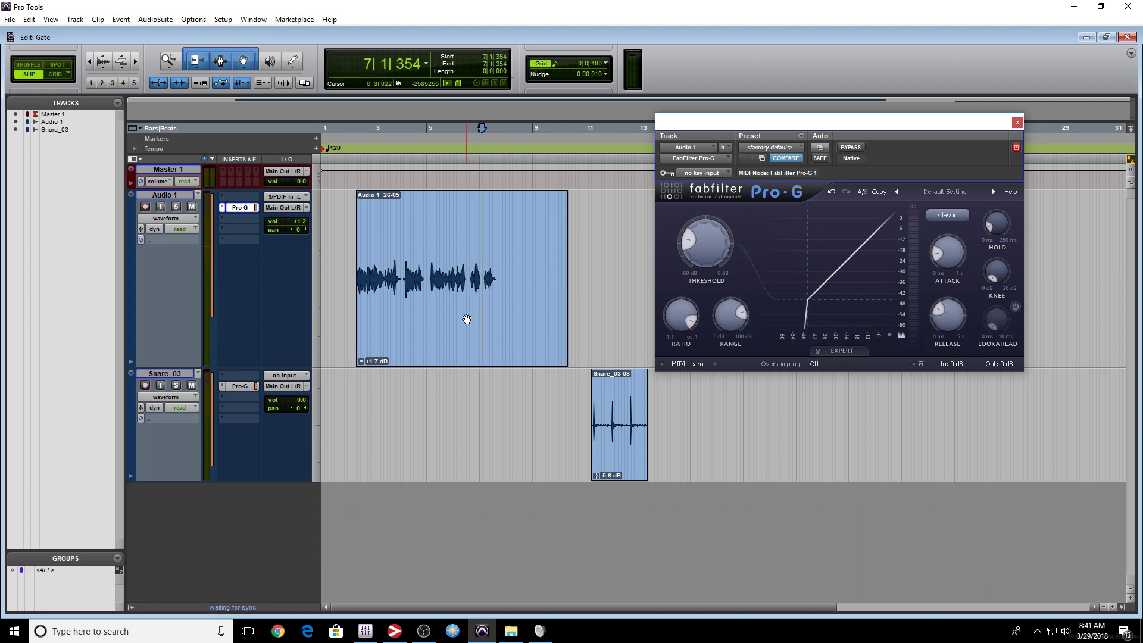
pyautogui.press('space')
pyautogui.press('space')
# Step: Raise the gate's Release to 402.8 ms and play Audio 1 from just before bar 5
pyautogui.moveTo(939, 314)
pyautogui.click(426, 170)
pyautogui.press('space')
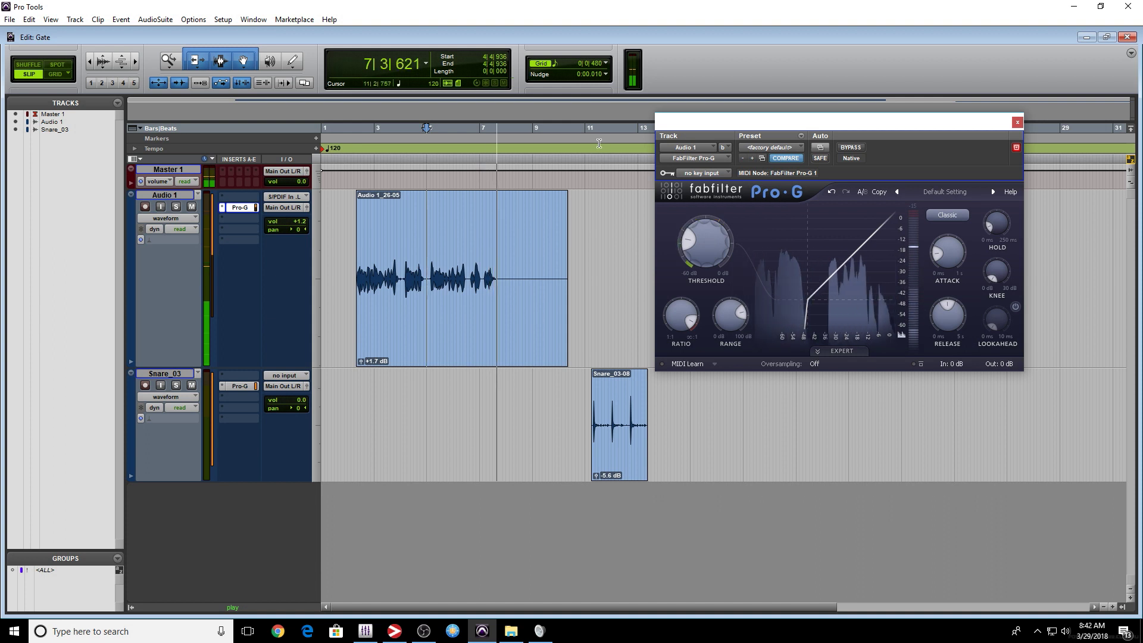
# Step: Bypass the gate and replay the passage from just before bar 5 for comparison
pyautogui.click(851, 147)
pyautogui.press('space')
pyautogui.press('space')
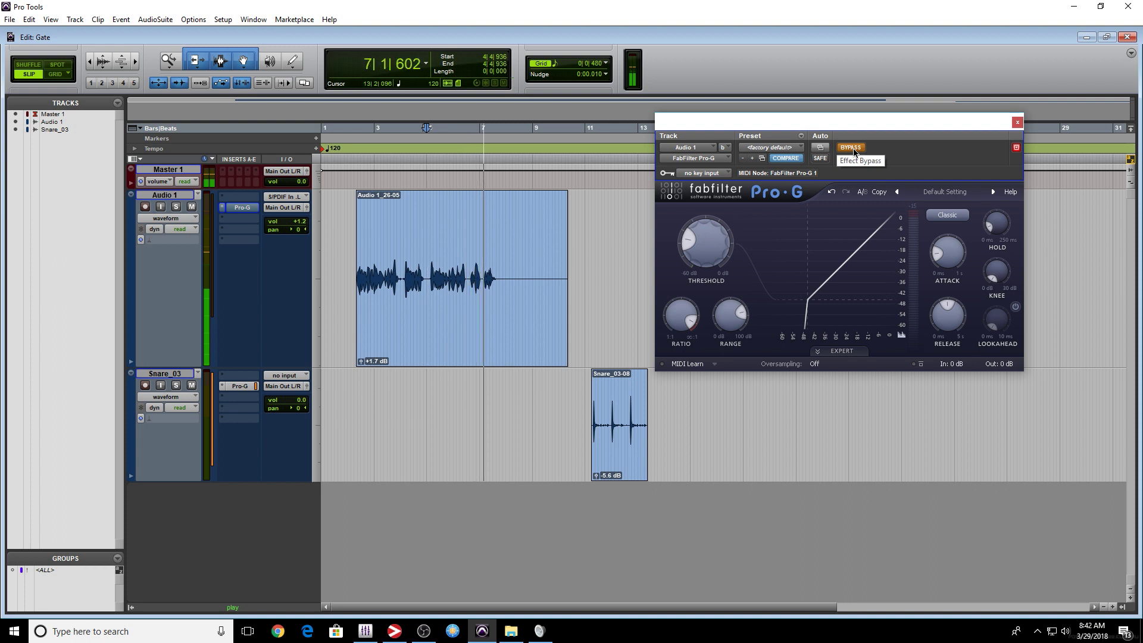
pyautogui.press('space')
# Step: Raise the gate's Release slightly further, take the gate out of bypass, and play the passage twice through it
pyautogui.moveTo(940, 321)
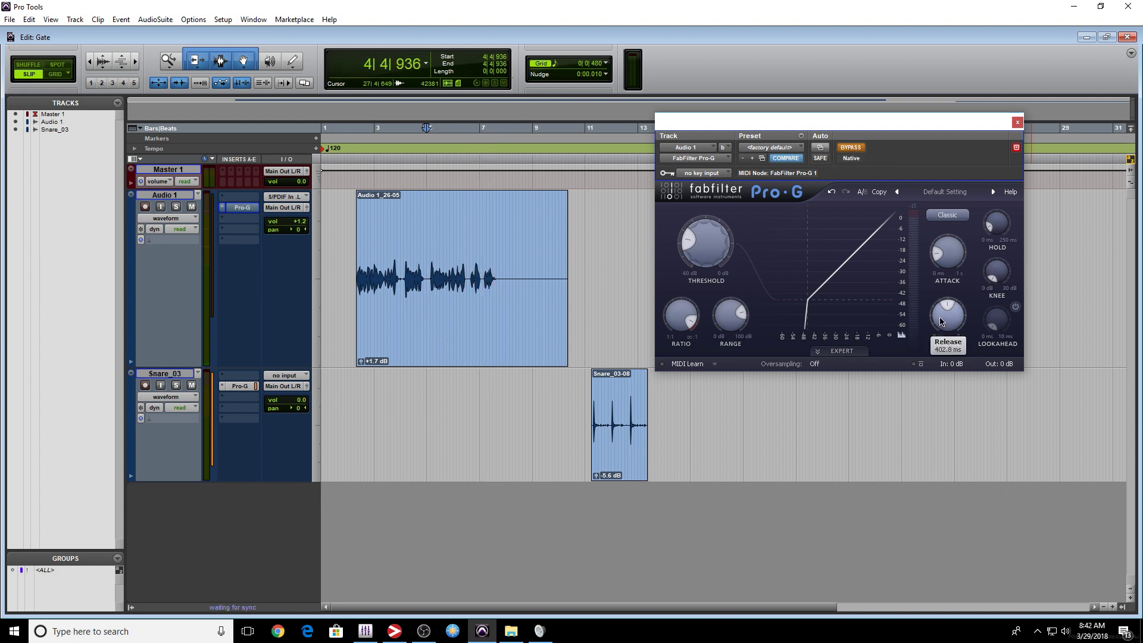
pyautogui.moveTo(951, 304); pyautogui.dragTo(951, 296)
pyautogui.press('space')
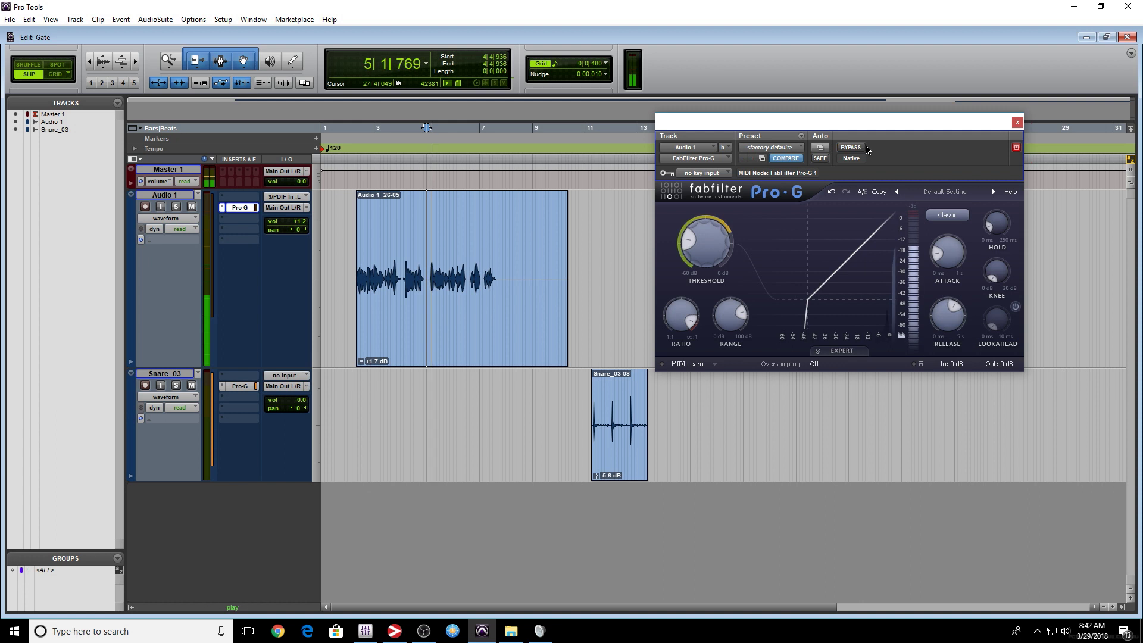
pyautogui.click(851, 147)
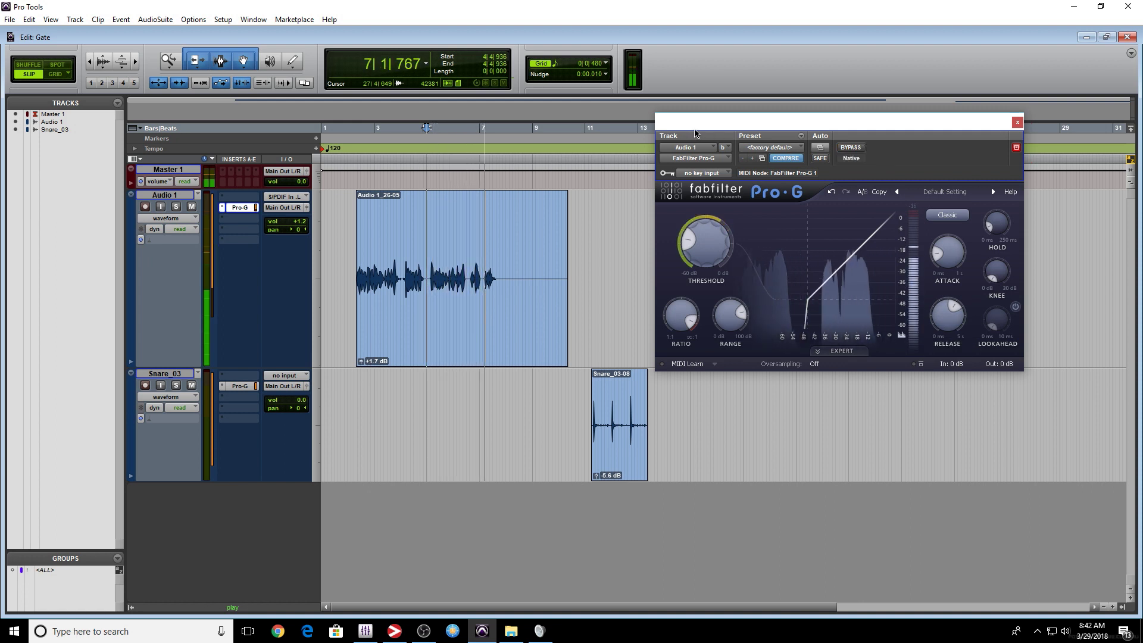
pyautogui.press('space')
pyautogui.press('space')
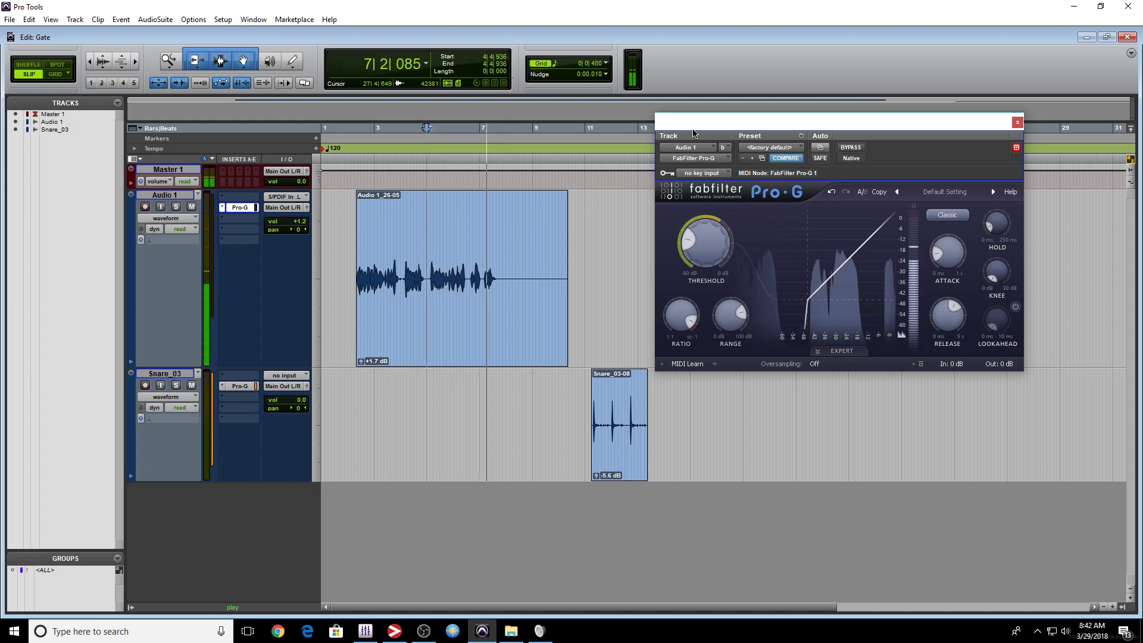
pyautogui.press('space')
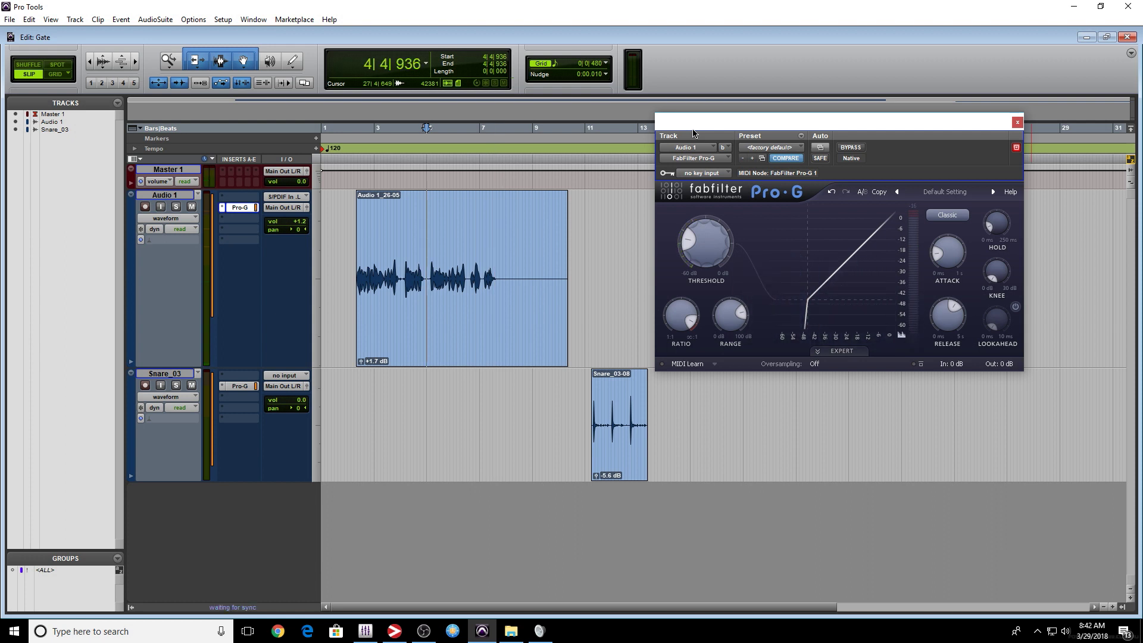
# Step: Change the gate style to Vocal and play the same Audio 1 passage through it
pyautogui.click(958, 216)
pyautogui.click(962, 255)
pyautogui.press('space')
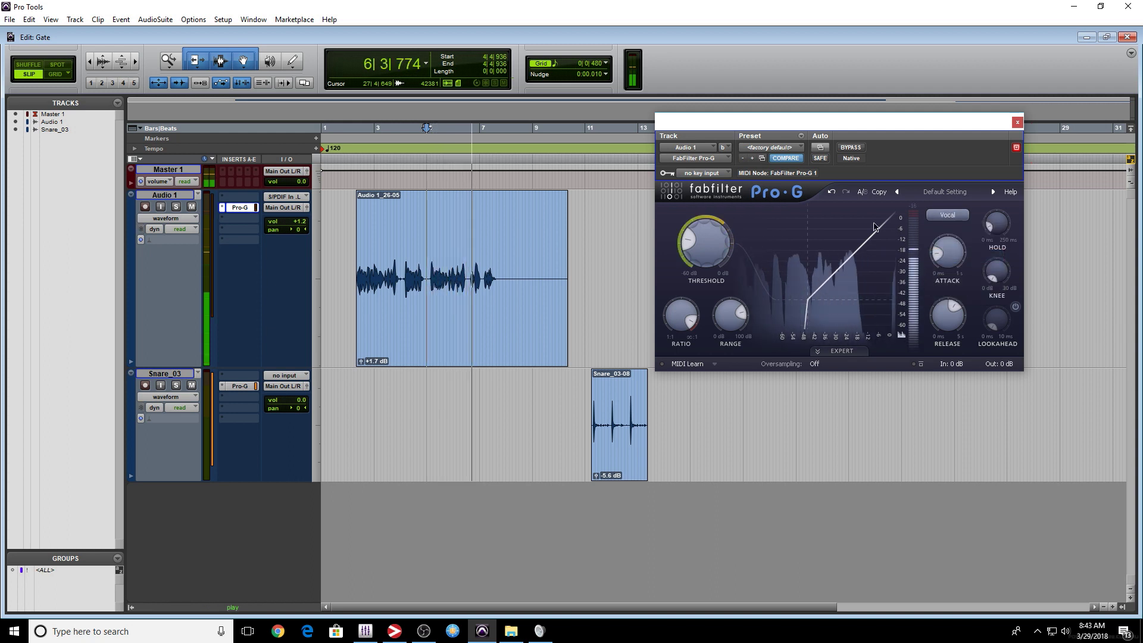
pyautogui.press('space')
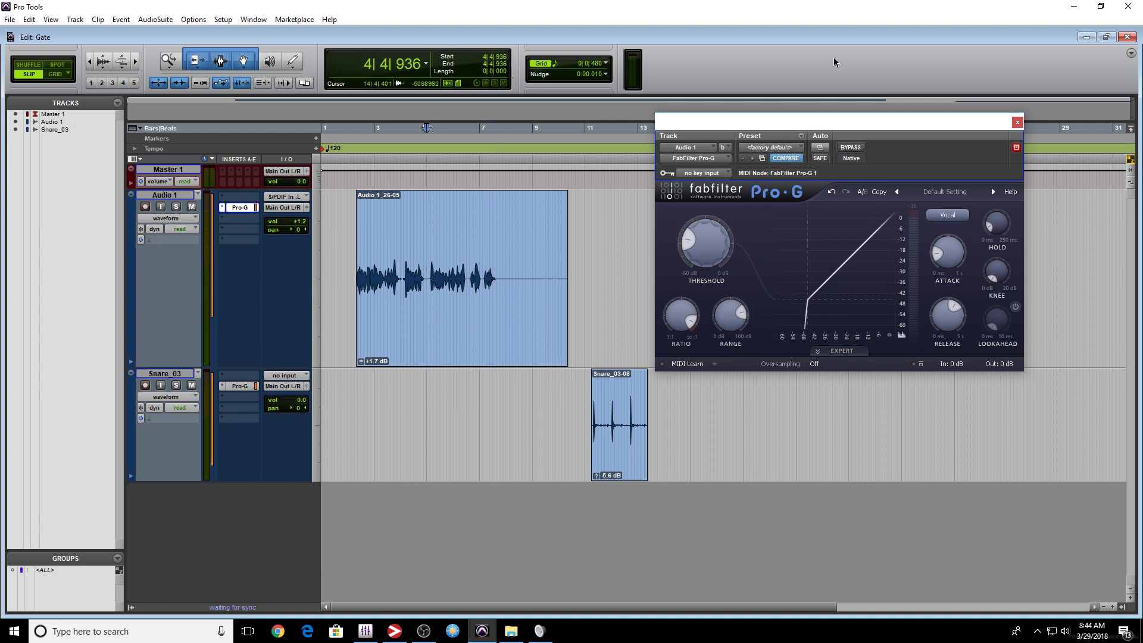
# Step: Separate the silent gap before the phrase at bar 5 on Audio 1, lower its clip gain to -∞, and rejoin the clip
pyautogui.scroll(4, 408, 286)
pyautogui.hotkey('ctrl', 'w')
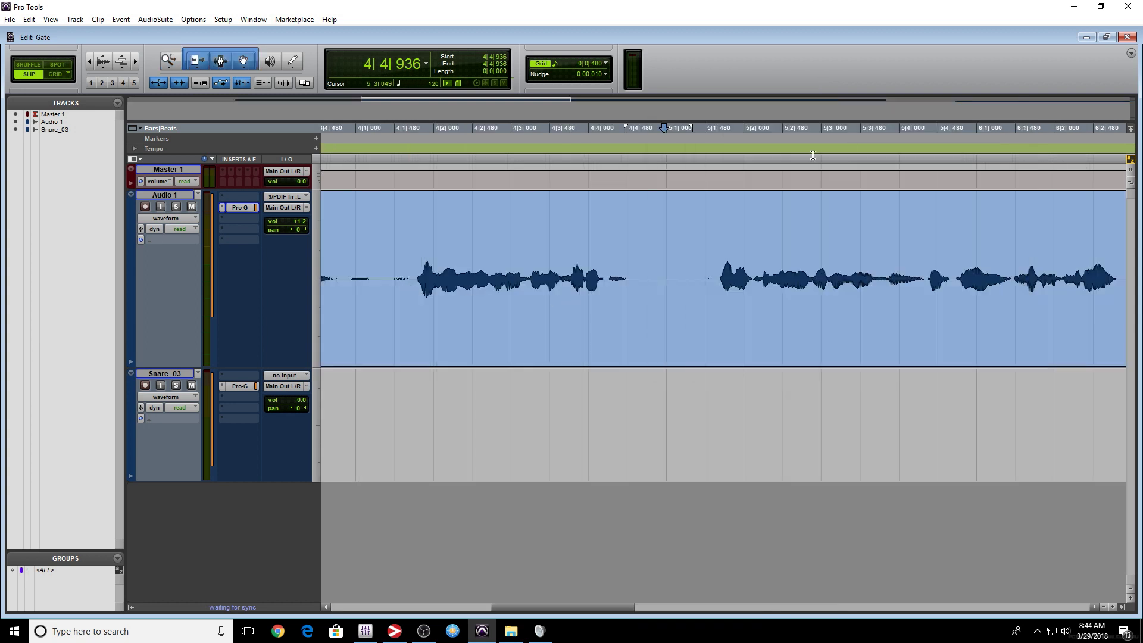
pyautogui.moveTo(628, 273); pyautogui.dragTo(718, 283)
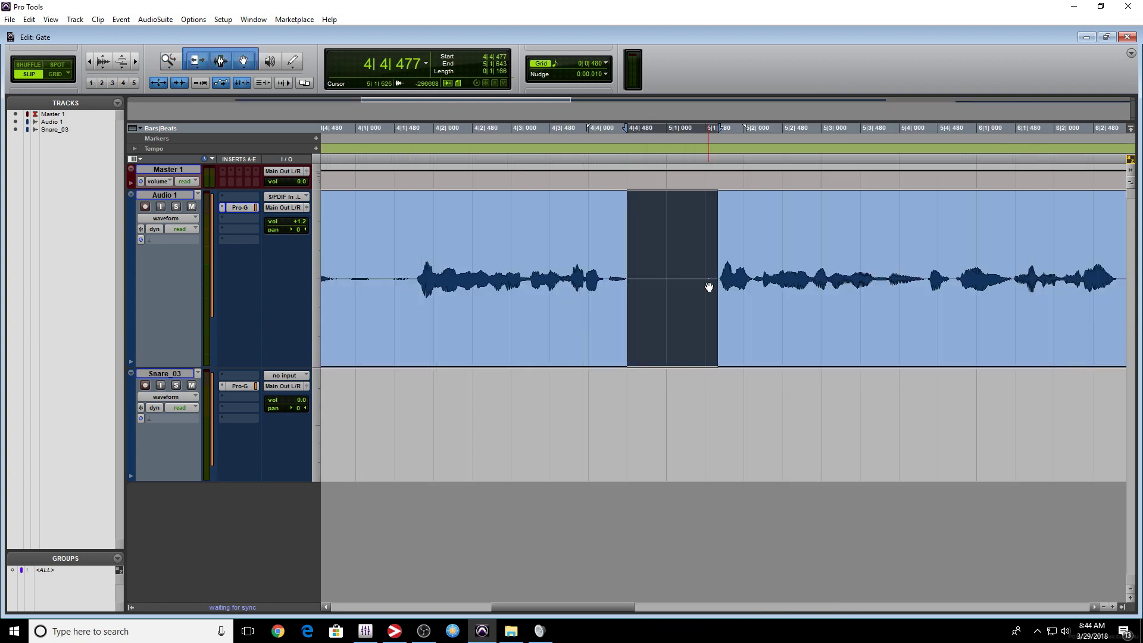
pyautogui.hotkey('ctrl', 'e')
pyautogui.moveTo(632, 361); pyautogui.dragTo(604, 484)
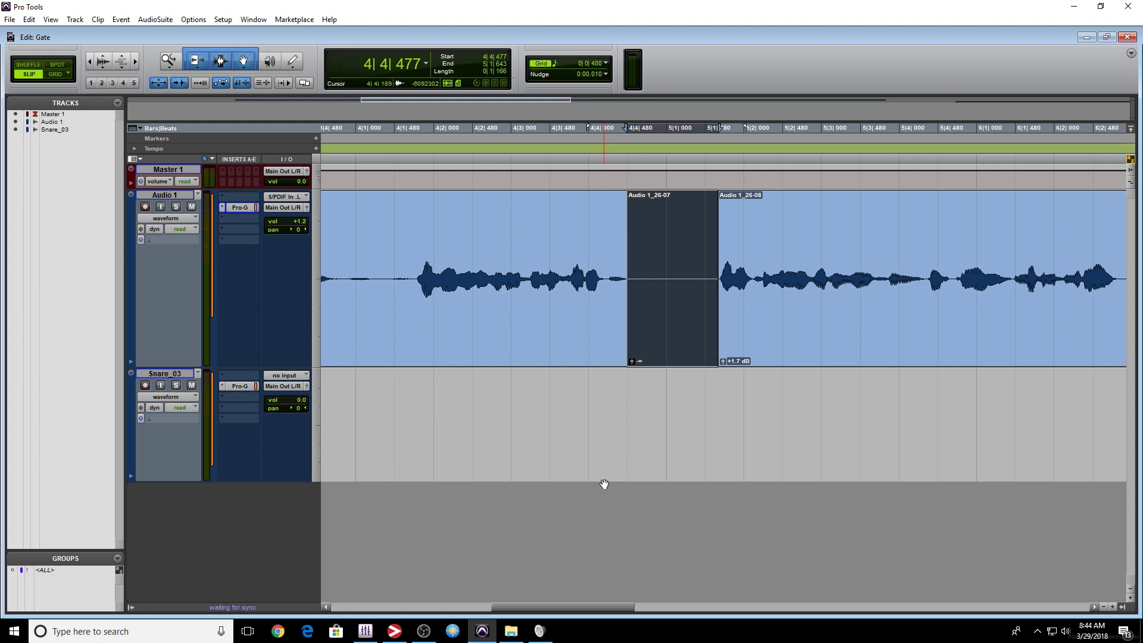
pyautogui.scroll(-5, 604, 483)
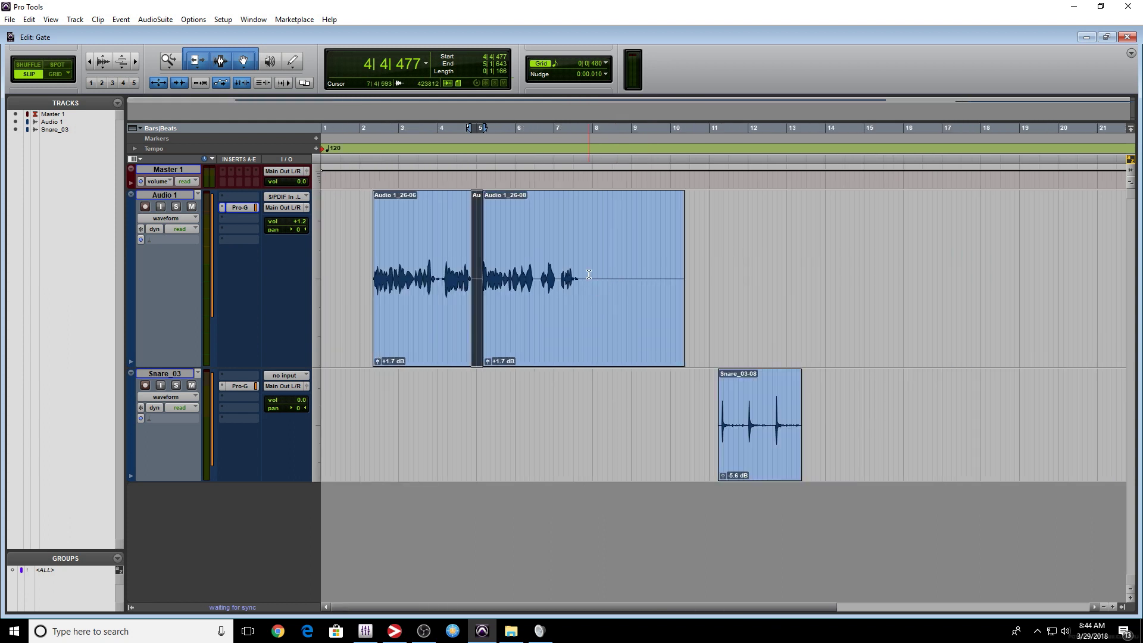
pyautogui.hotkey('ctrl', 'h')
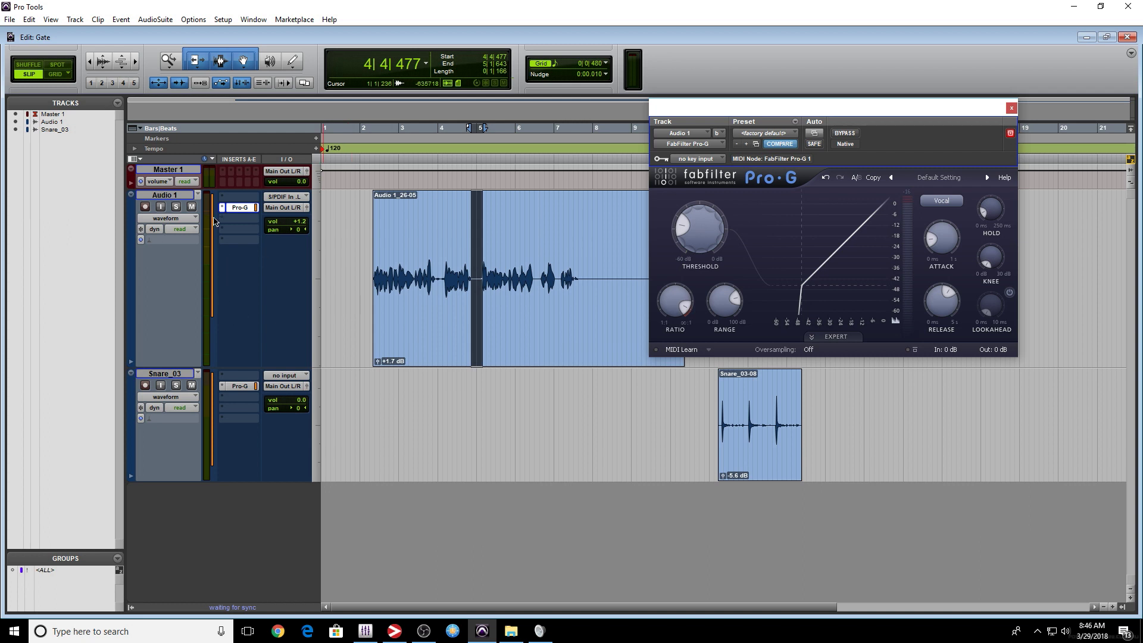
# Step: Set the gate's Release to 0 ms, then select the whole Audio 1 clip and play it
pyautogui.moveTo(939, 286)
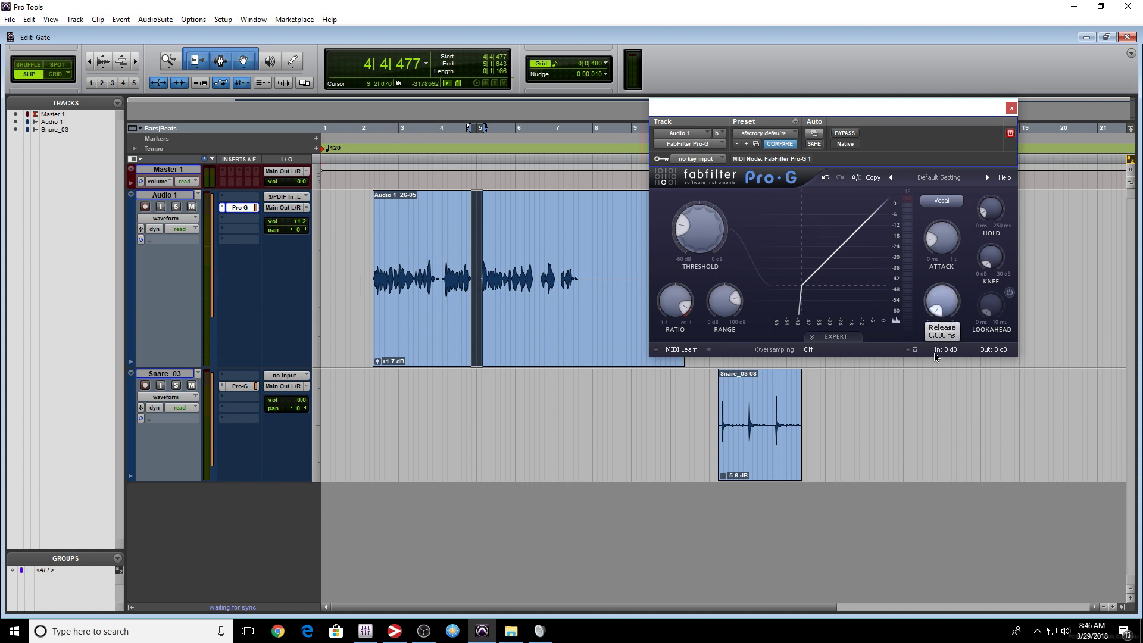
pyautogui.scroll(5, 939, 300)
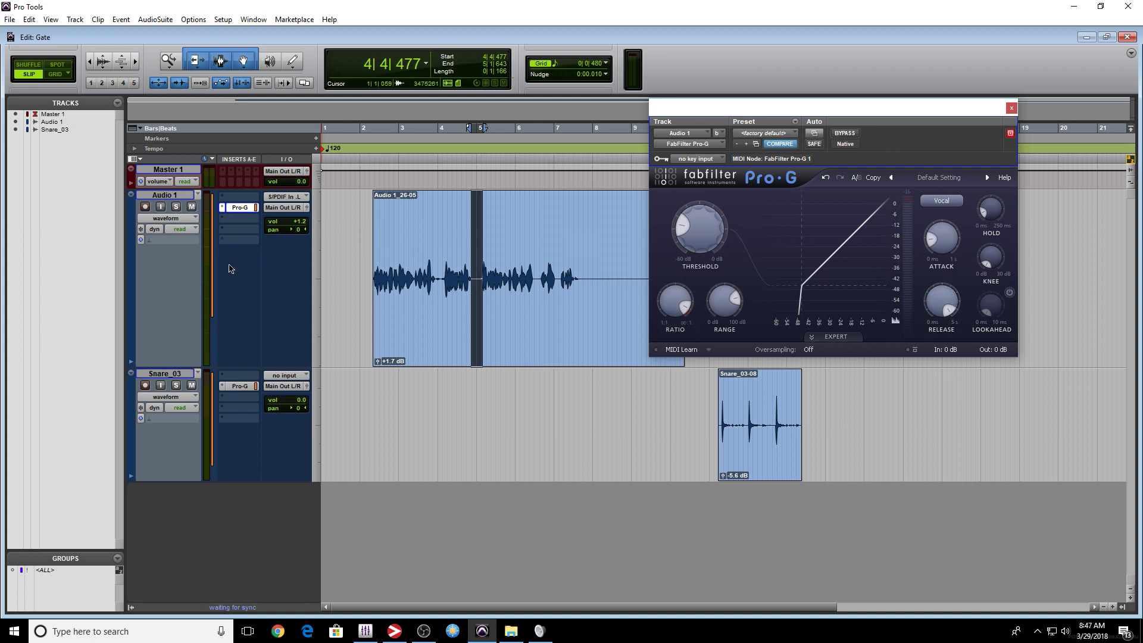
pyautogui.click(452, 291)
pyautogui.click(505, 339)
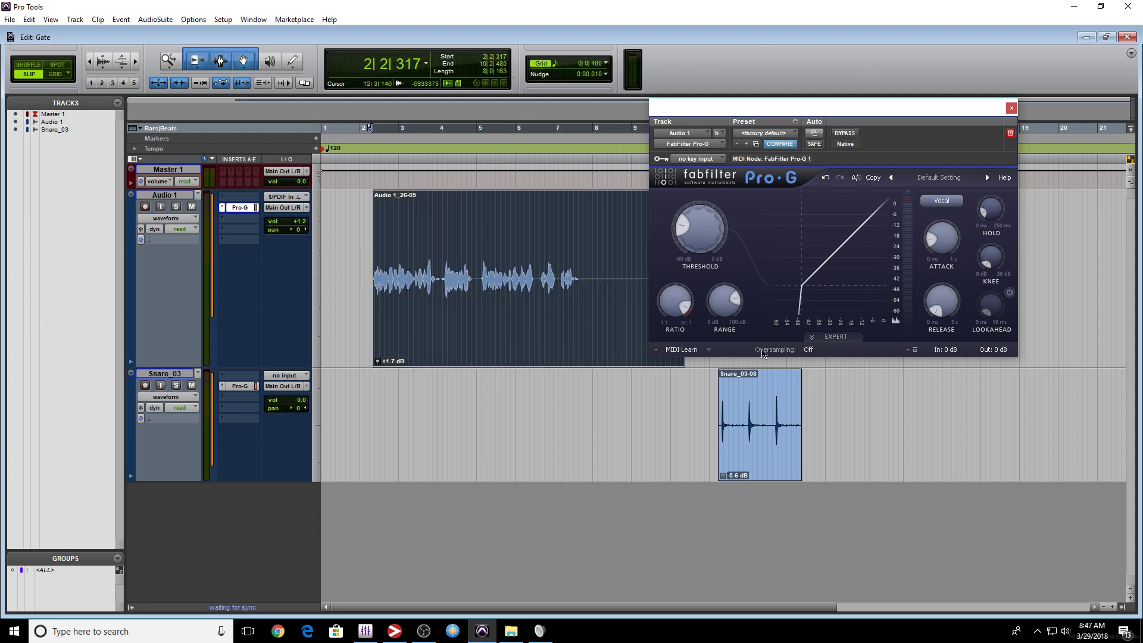
pyautogui.press('space')
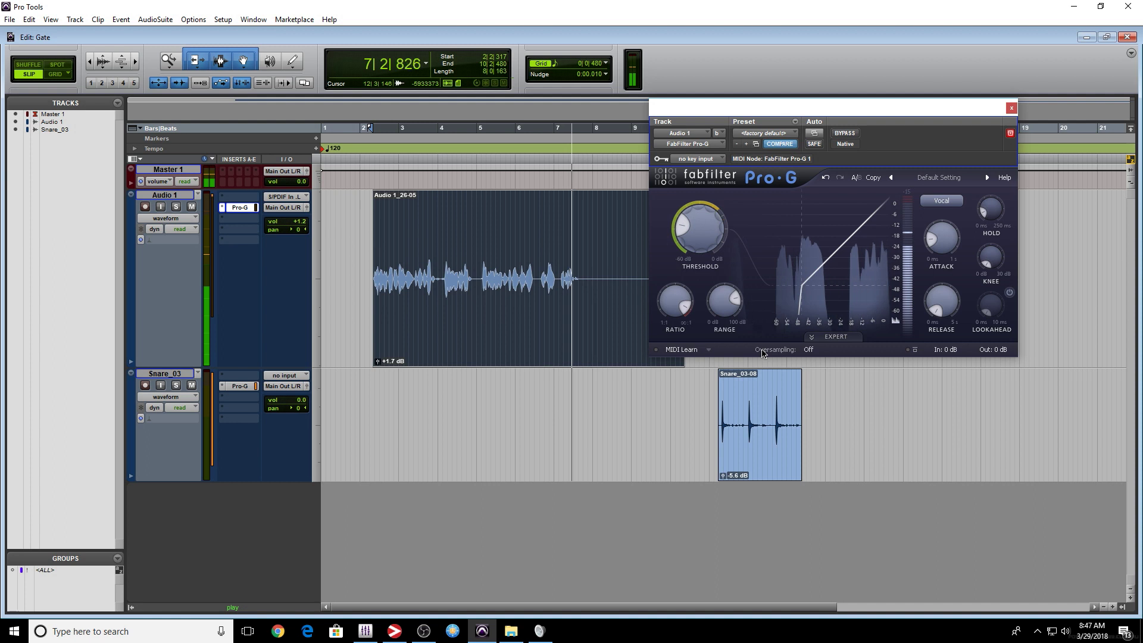
pyautogui.press('space')
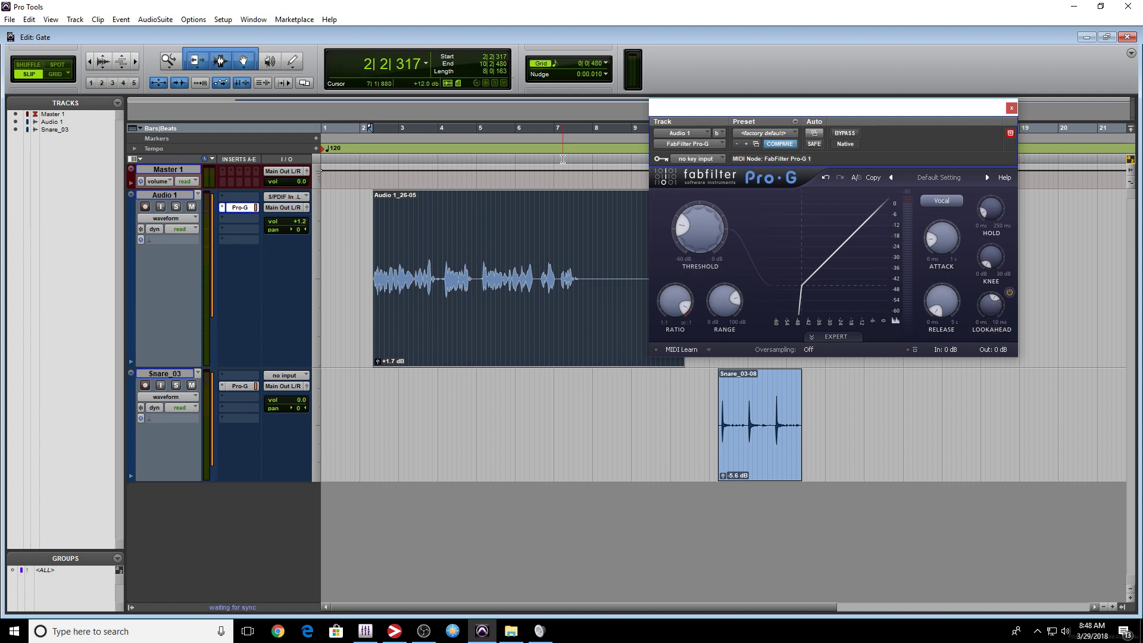
# Step: Turn on the gate's Lookahead, play the Audio 1 clip, and reduce the lookahead time during playback
pyautogui.press('space')
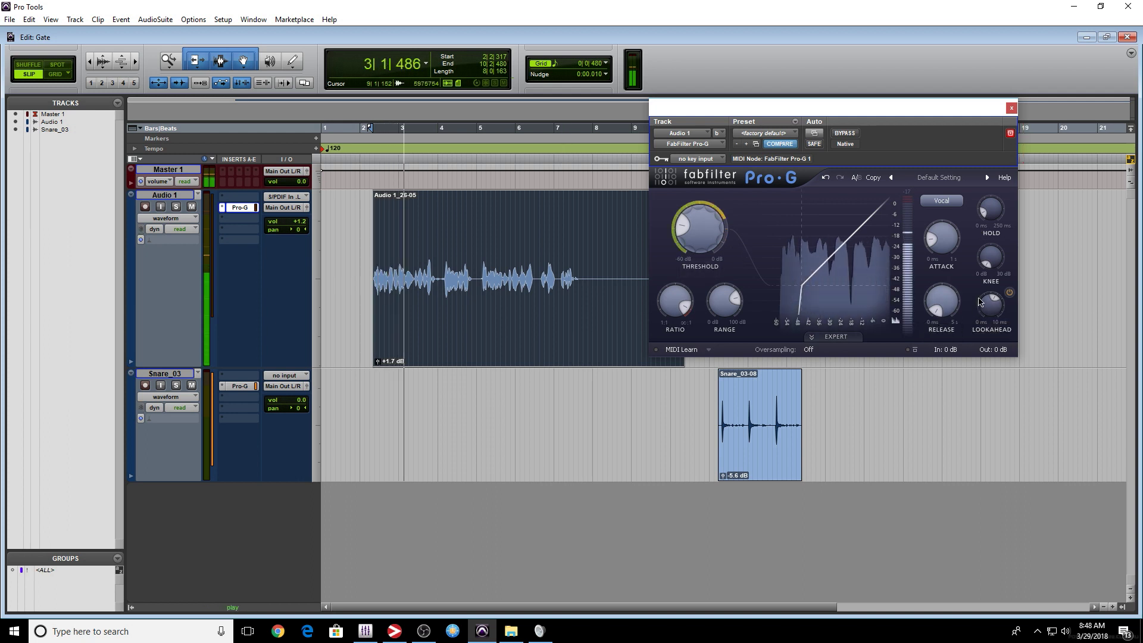
pyautogui.moveTo(979, 321)
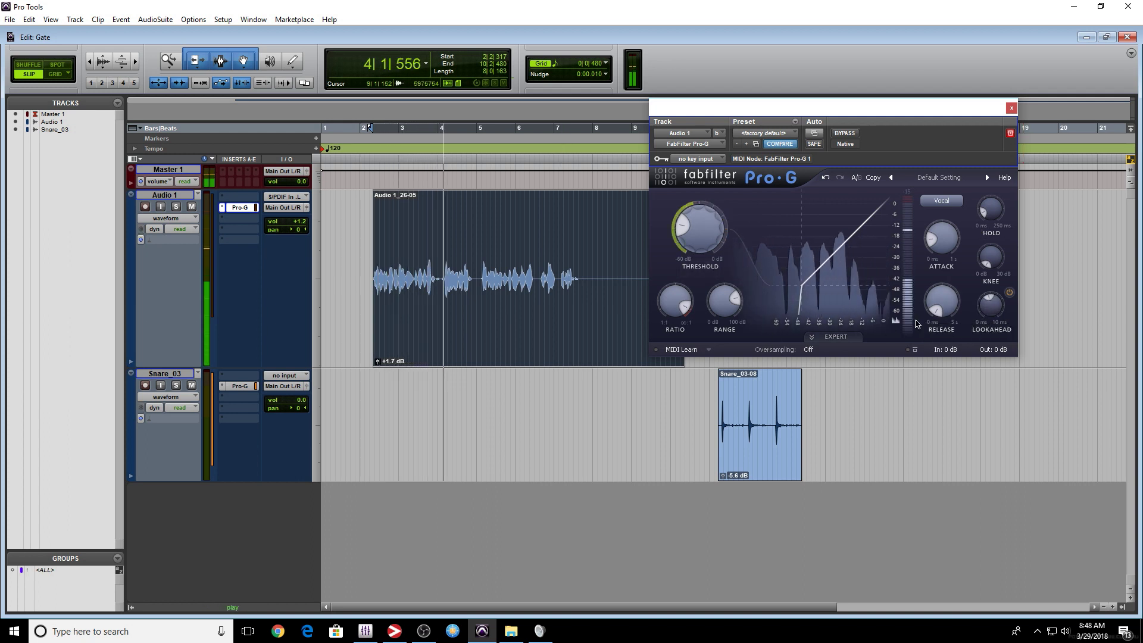
pyautogui.scroll(-5, 981, 314)
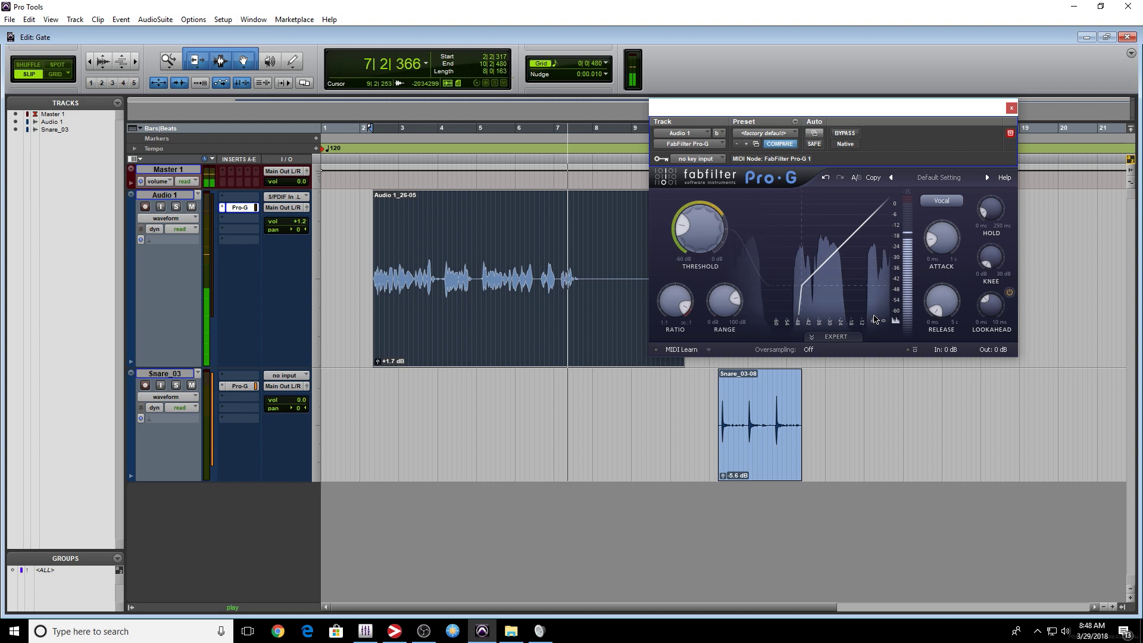
pyautogui.press('space')
# Step: Raise the gate's Knee to soften the curve and increase it further while playing the Audio 1 clip
pyautogui.scroll(3, 991, 257)
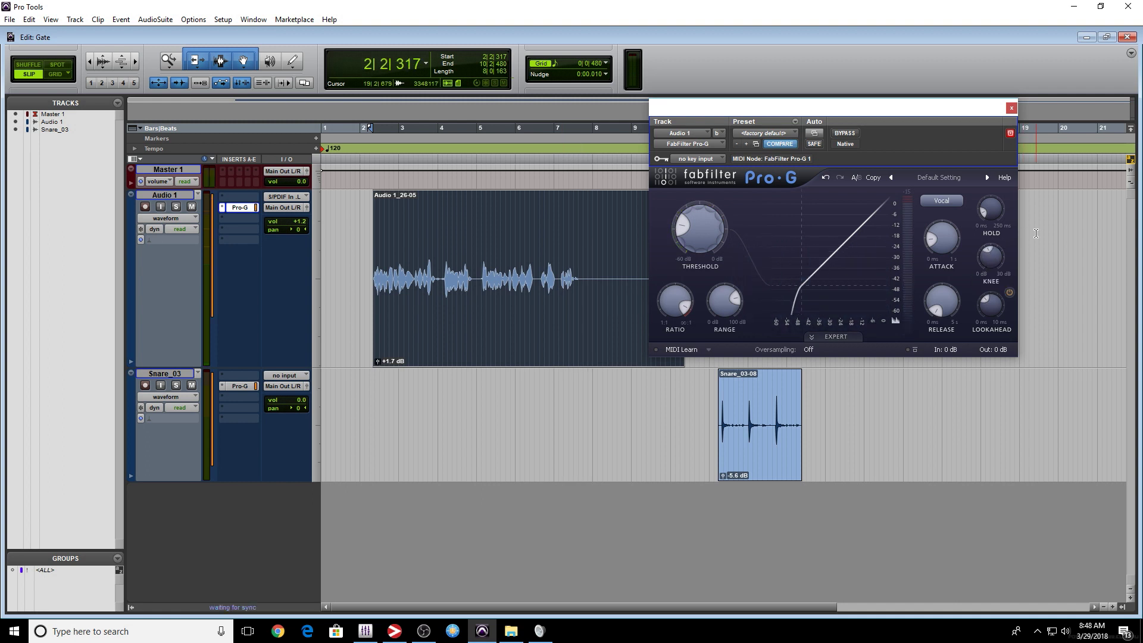
pyautogui.press('space')
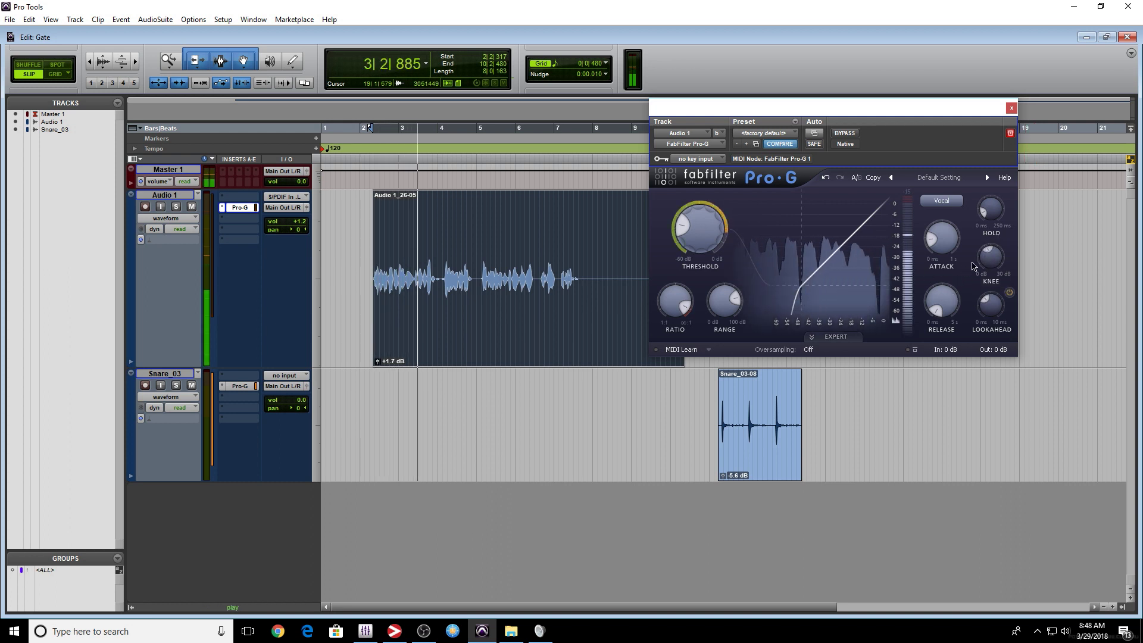
pyautogui.scroll(10, 990, 257)
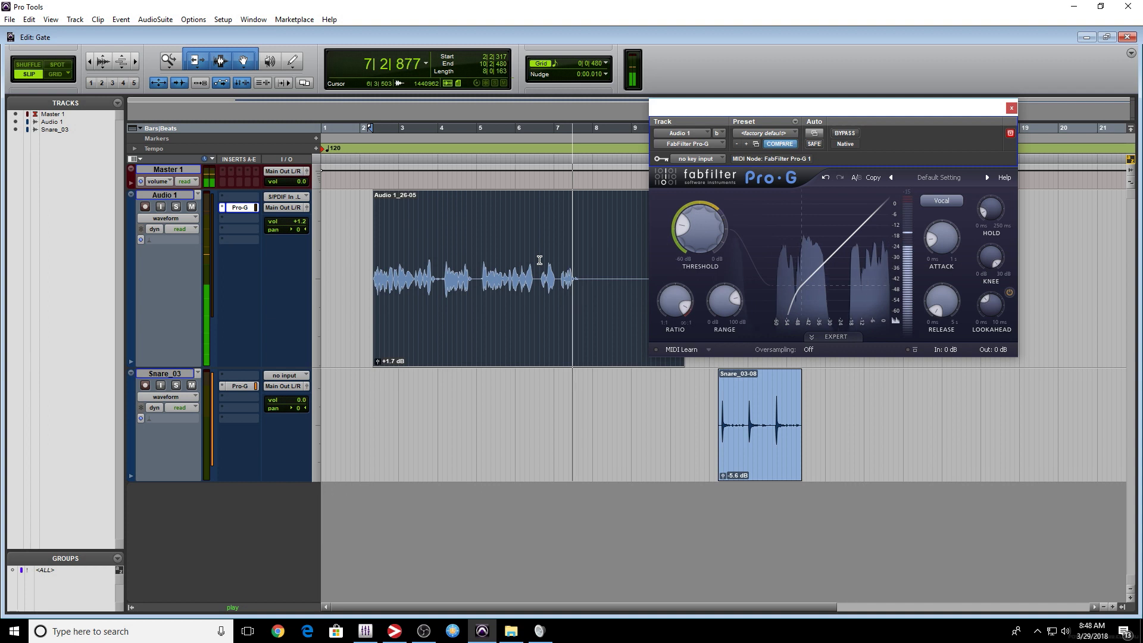
# Step: Move the Pro-G window below the Audio 1 clip and play the passage from 4|2|529 through the pause around bar 5
pyautogui.press('space')
pyautogui.hotkey('ctrl', ']')
pyautogui.hotkey('ctrl', ']')
pyautogui.hotkey('ctrl', ']')
pyautogui.hotkey('ctrl', ']')
pyautogui.moveTo(931, 113); pyautogui.dragTo(808, 400)
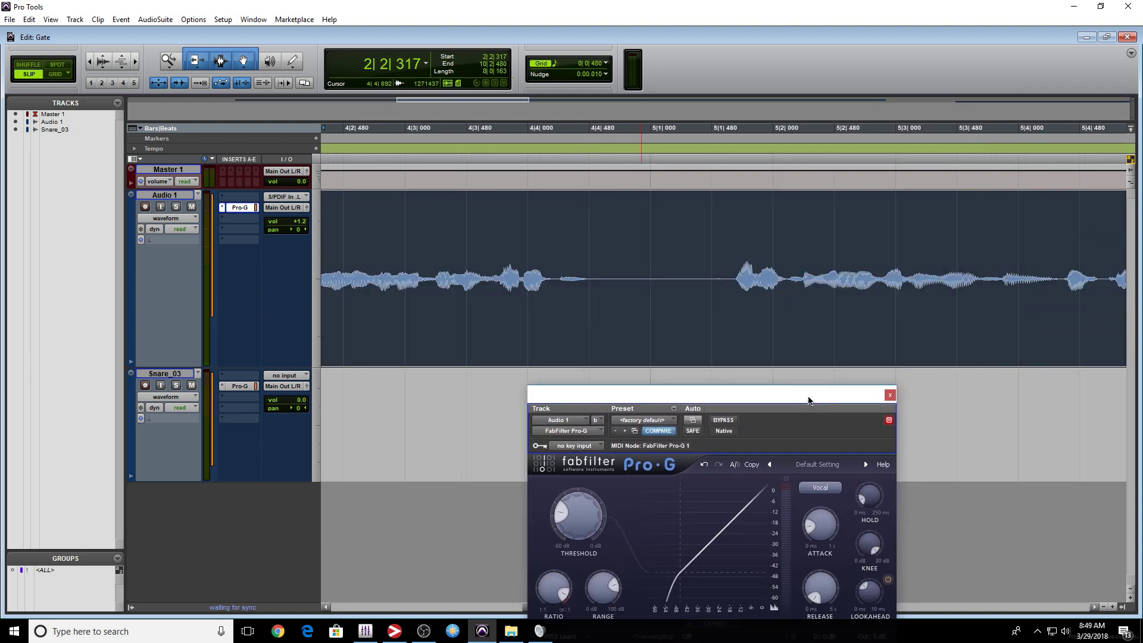
pyautogui.click(349, 234)
pyautogui.press('space')
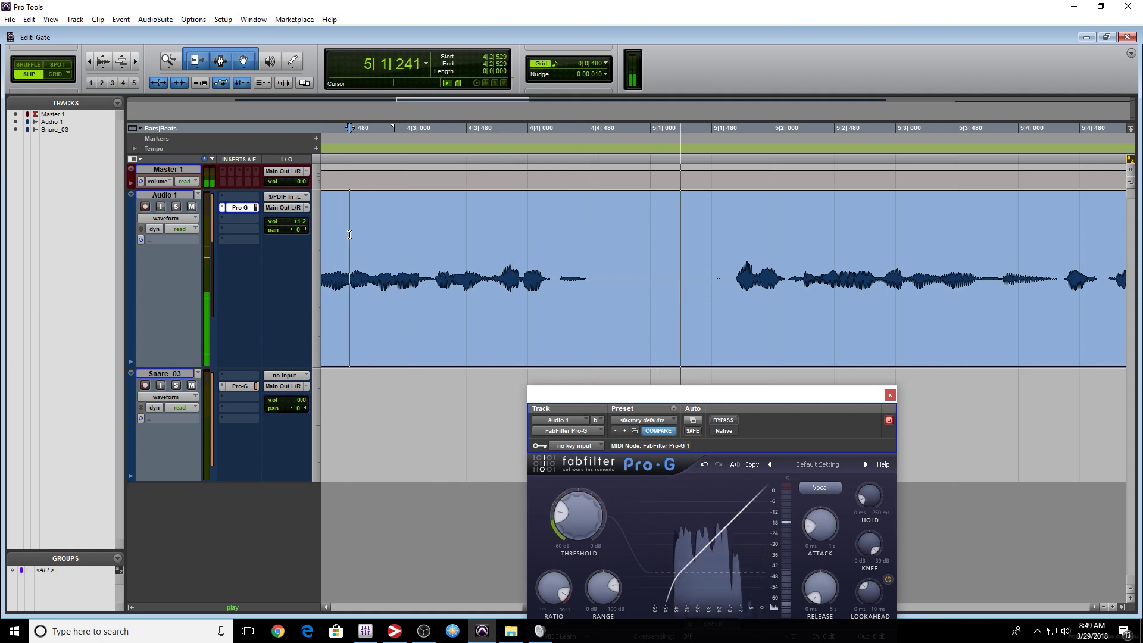
pyautogui.press('space')
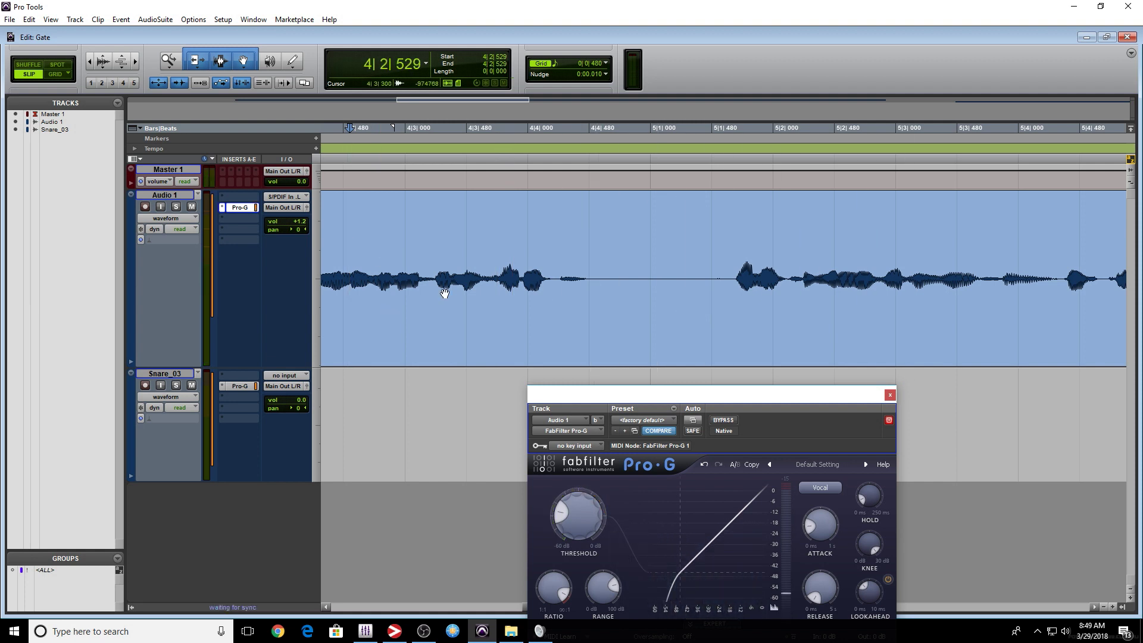
# Step: Separate the silent gap from about 4|4|468 to 5|1|640 on Audio 1 and delete it
pyautogui.moveTo(588, 274); pyautogui.dragTo(729, 272)
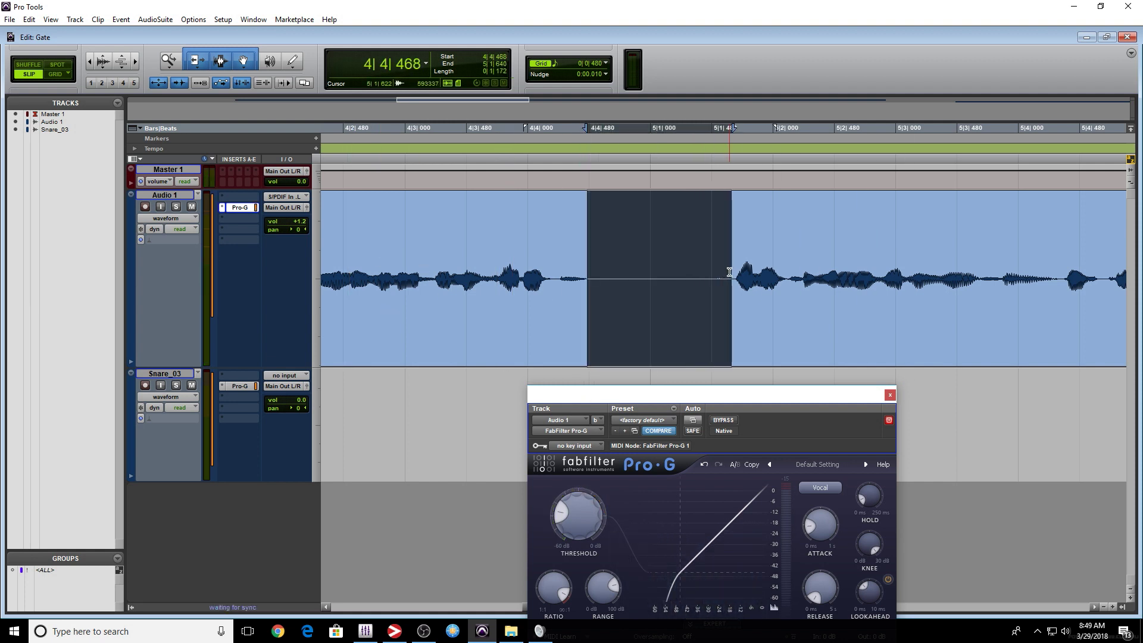
pyautogui.hotkey('ctrl', 'e')
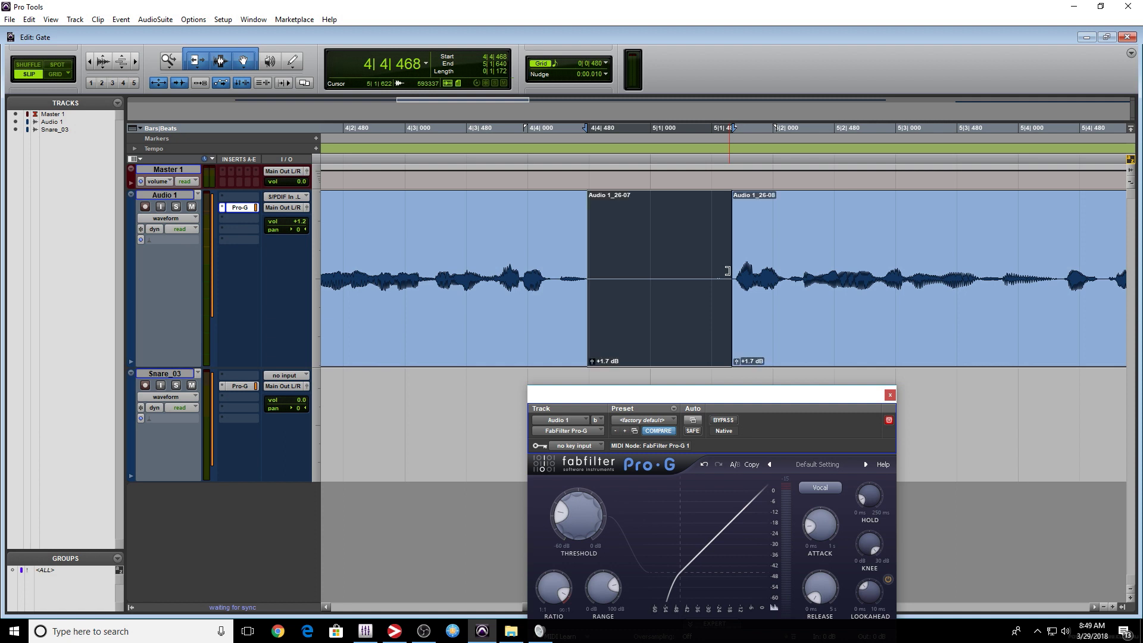
pyautogui.press('Delete')
pyautogui.hotkey('alt', 'a')
# Step: Play the edited Audio 1 track from 2|2|317 and move the Pro-G window up over the tracks
pyautogui.press('space')
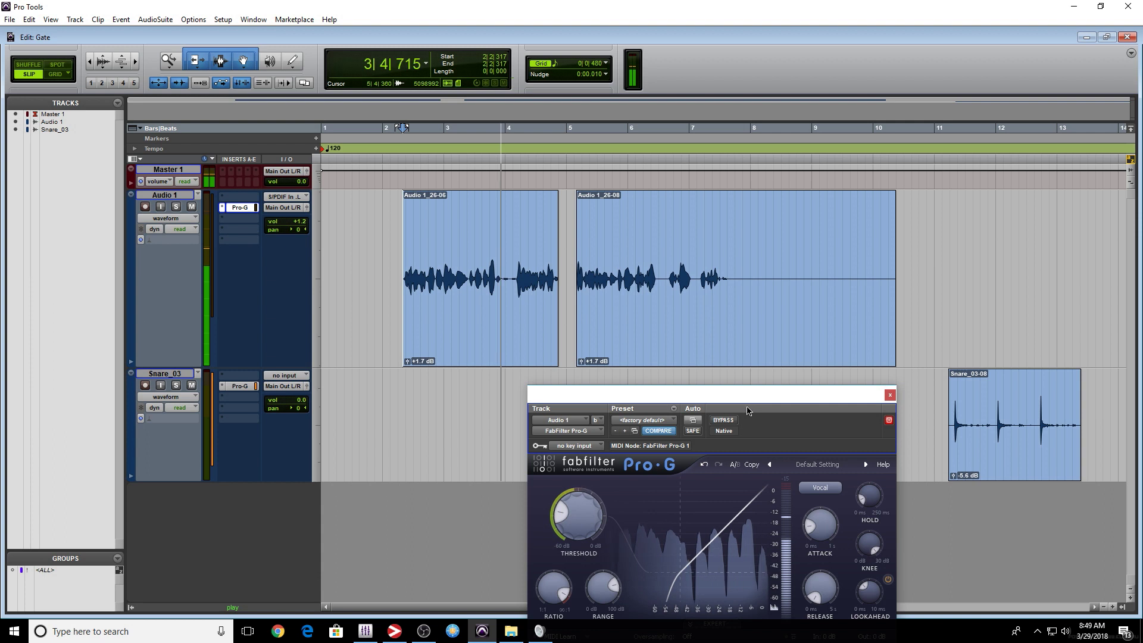
pyautogui.moveTo(741, 393); pyautogui.dragTo(688, 180)
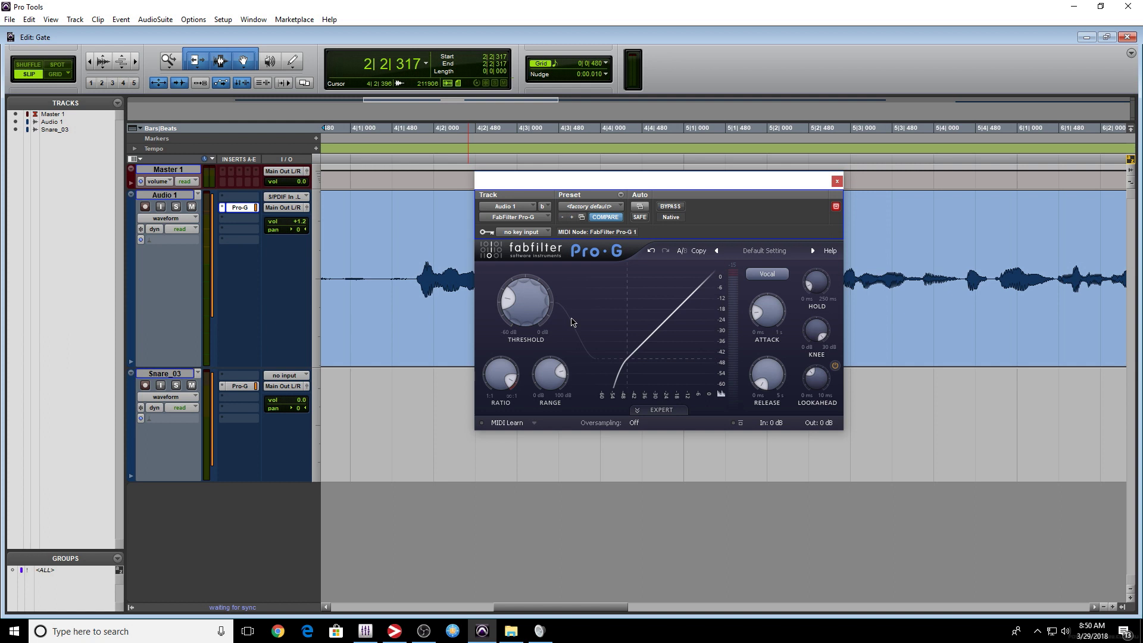
pyautogui.hotkey('alt', 'a')
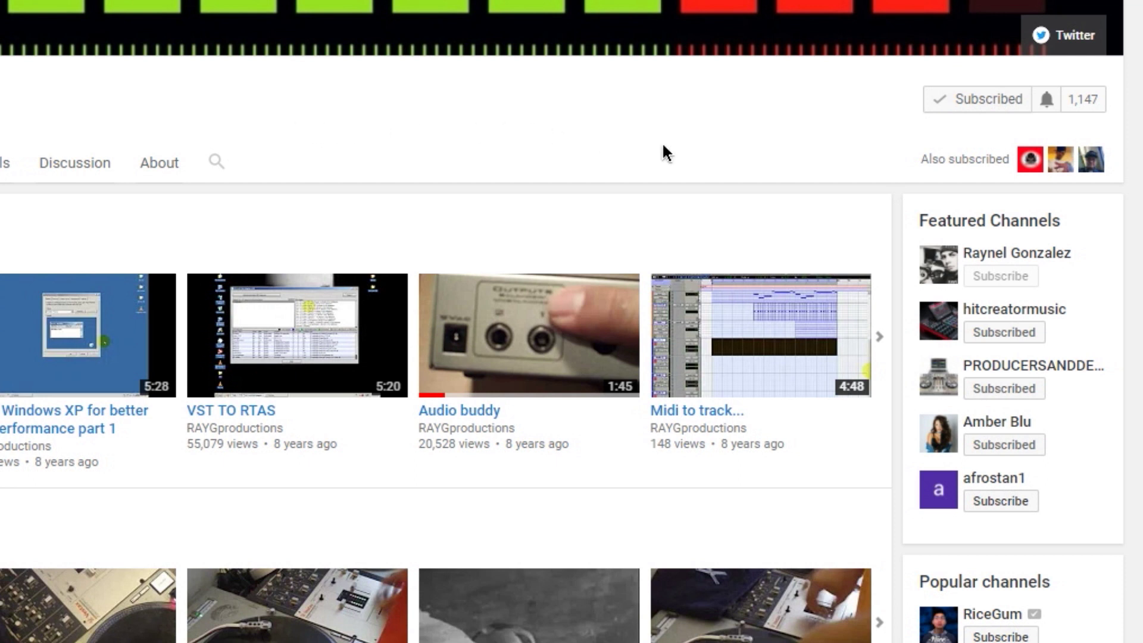
# Step: On the RAYGproductions YouTube channel page, enable all notifications for the channel and save the setting
pyautogui.click(1046, 101)
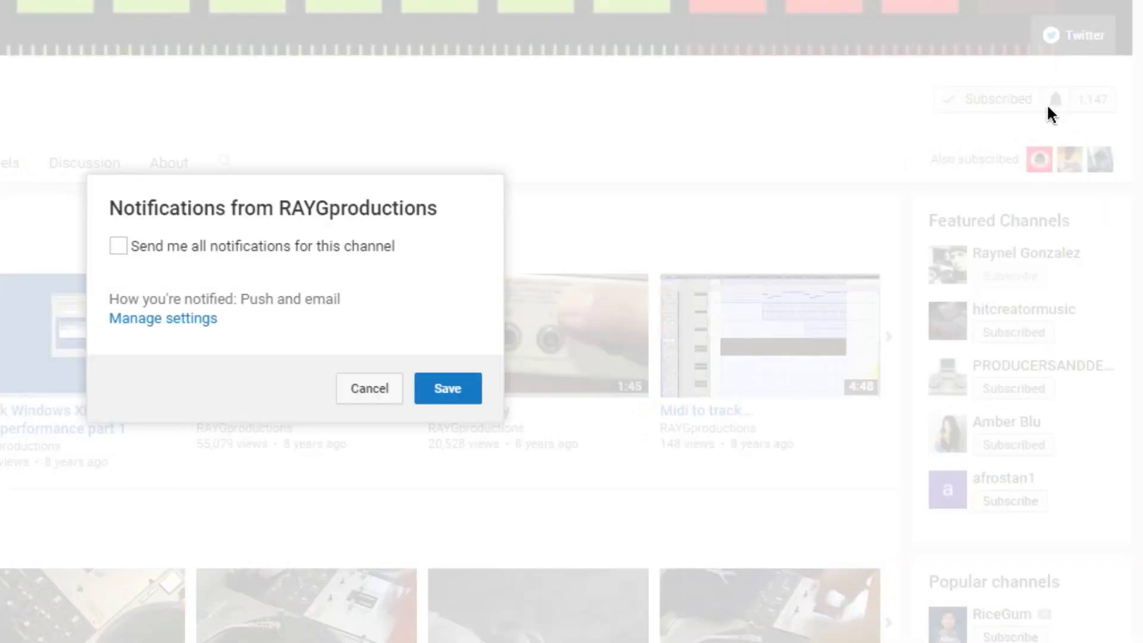
pyautogui.click(206, 249)
pyautogui.click(439, 388)
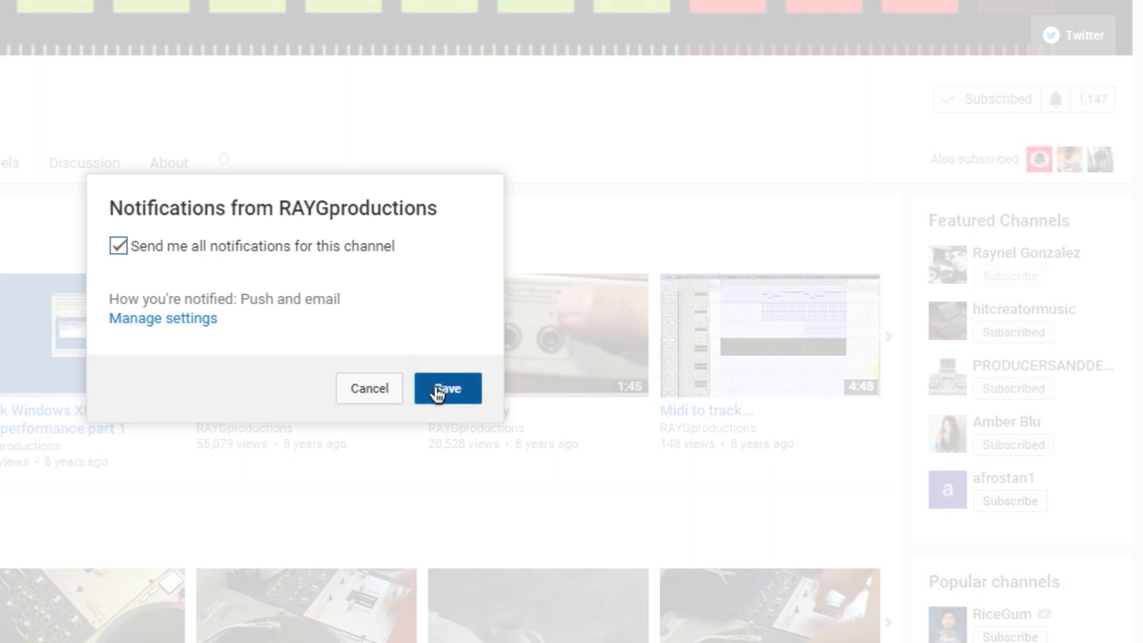